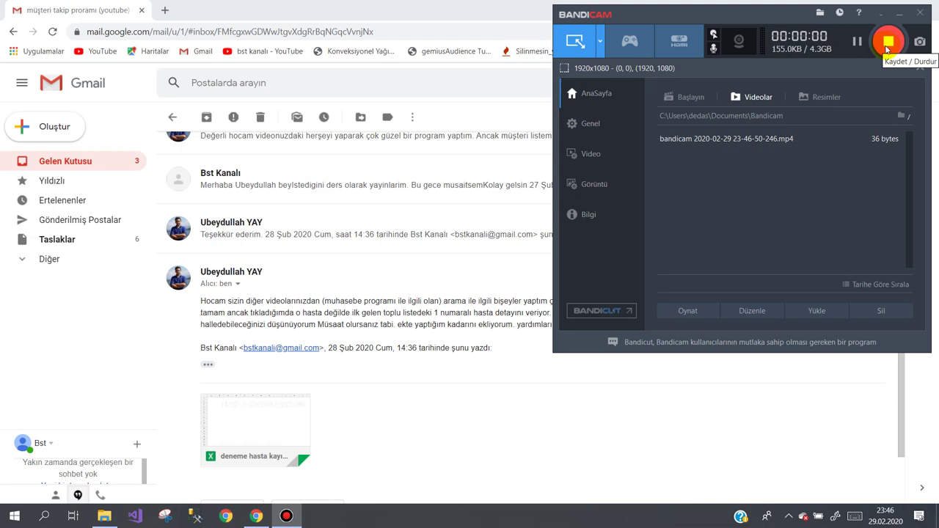
Download the deneme hasta kayıt.xlsm attachment from the Gmail message and open it in Excel.
{"action": "left_click", "coordinate": [384, 6]}
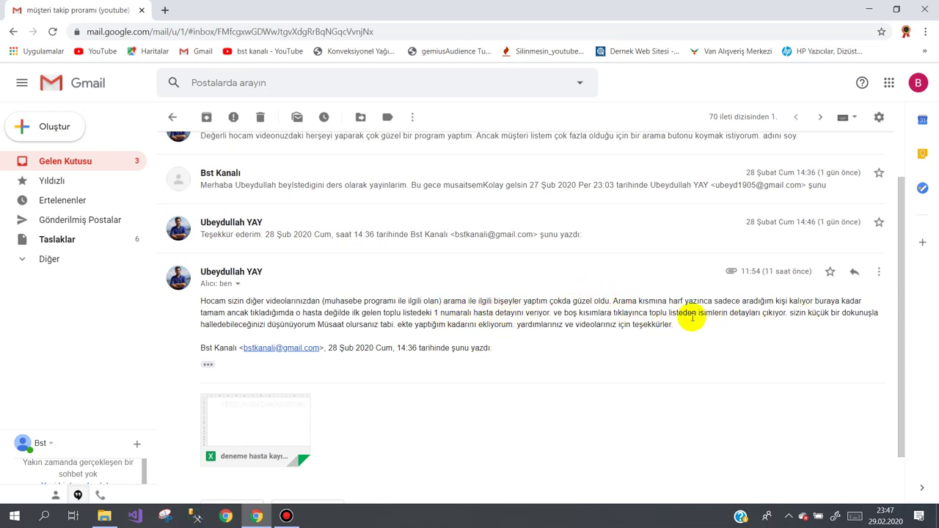
{"action": "left_click_drag", "start_coordinate": [426, 325], "coordinate": [474, 325]}
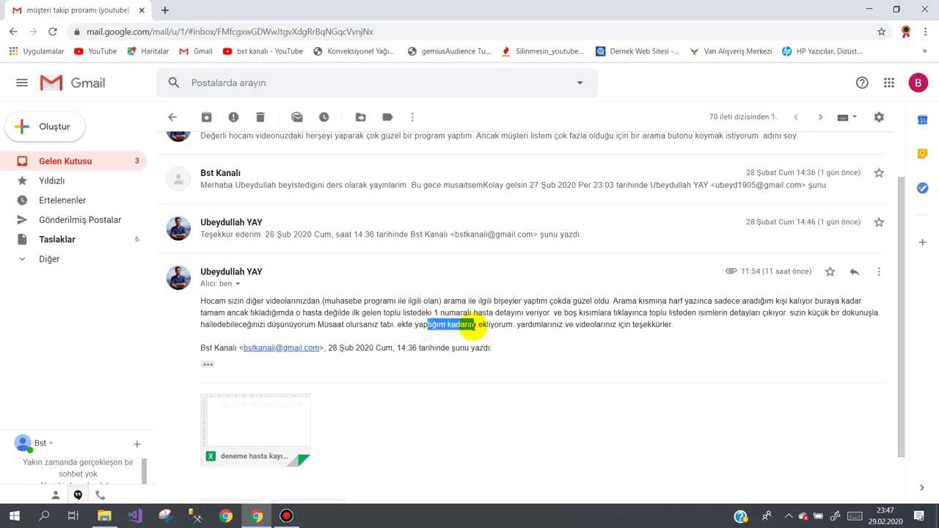
{"action": "left_click", "coordinate": [230, 450]}
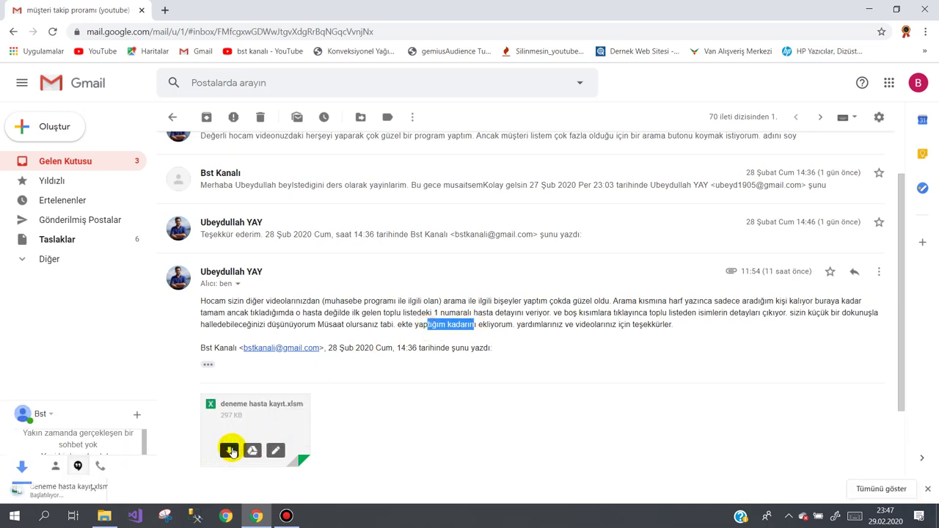
{"action": "left_click", "coordinate": [51, 491]}
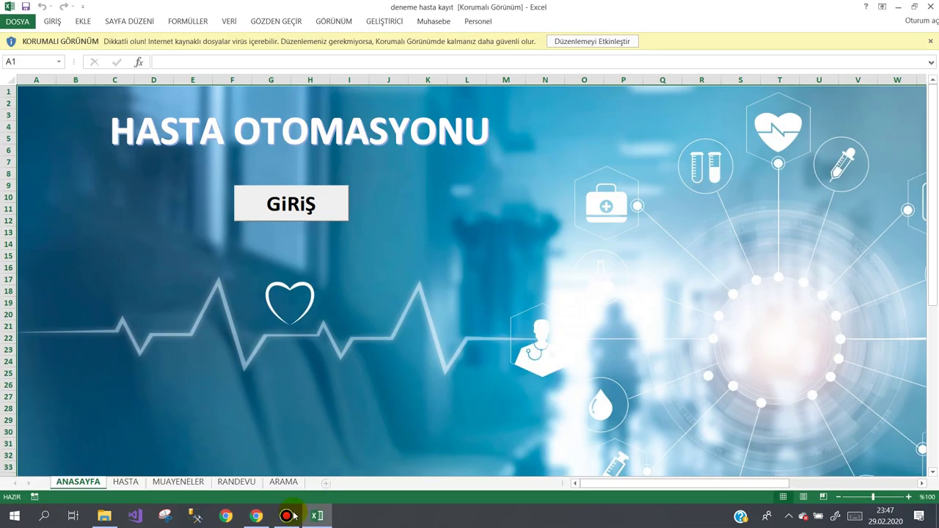
Enable editing and open the ANA MENÜ, briefly opening and closing the patient registration form.
{"action": "left_click", "coordinate": [281, 518]}
{"action": "left_click", "coordinate": [279, 518]}
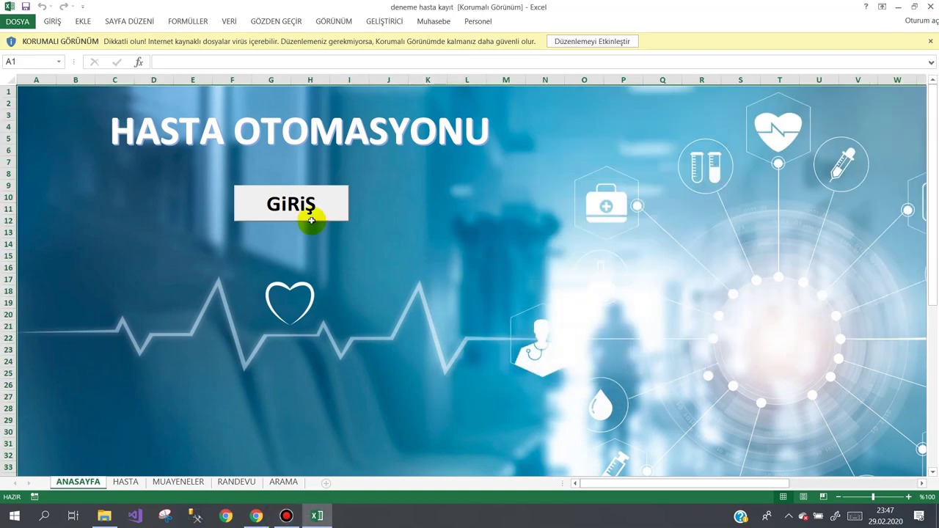
{"action": "left_click", "coordinate": [586, 42]}
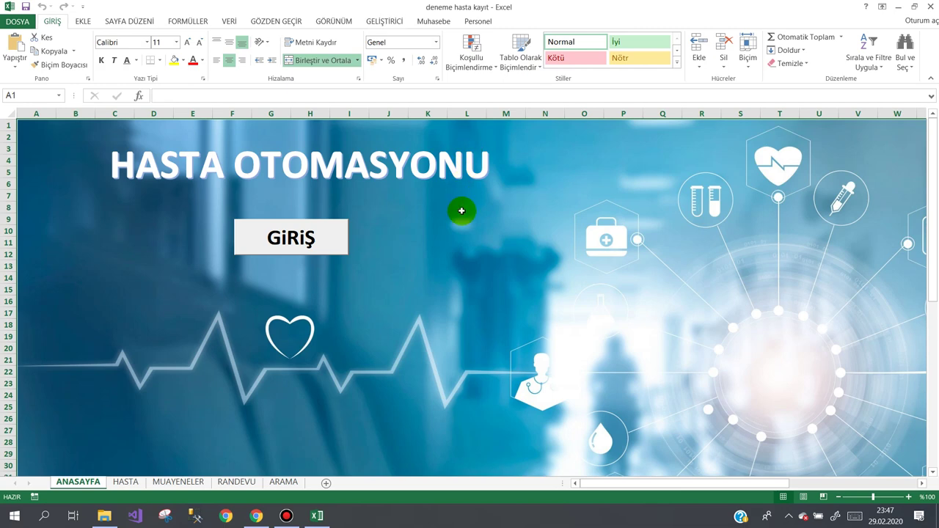
{"action": "left_click", "coordinate": [269, 243]}
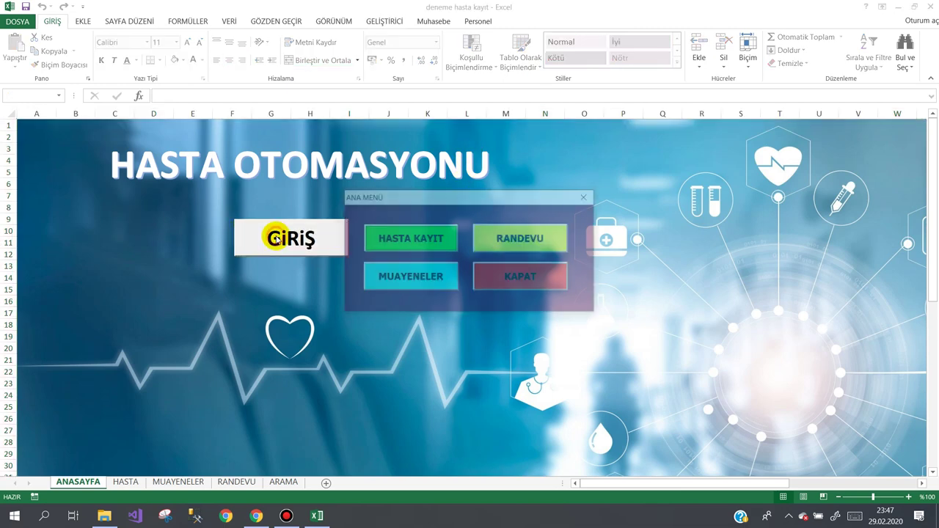
{"action": "left_click", "coordinate": [389, 240]}
{"action": "left_click", "coordinate": [519, 301]}
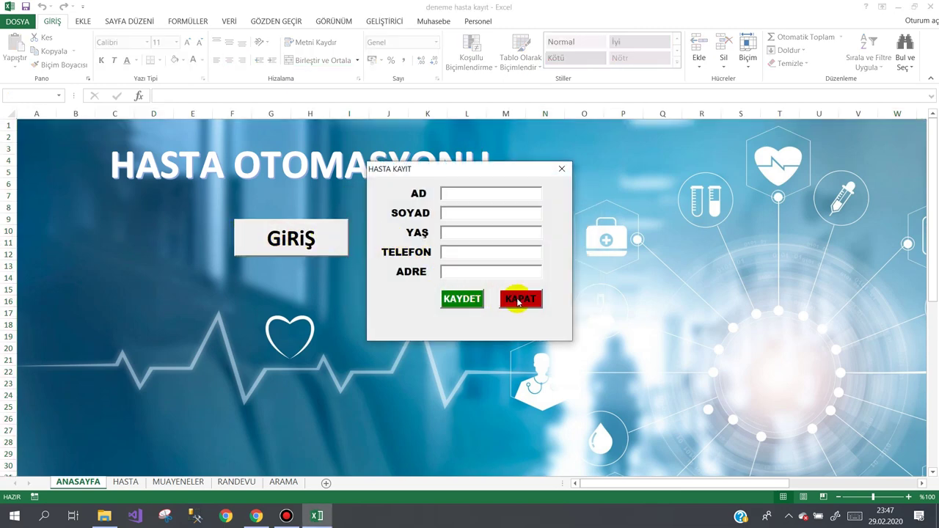
Open the MUAYENELER form and pick patients SELİM, AHSEN, MEHMET, YILMAZ and MEHMET from the list.
{"action": "left_click", "coordinate": [432, 273]}
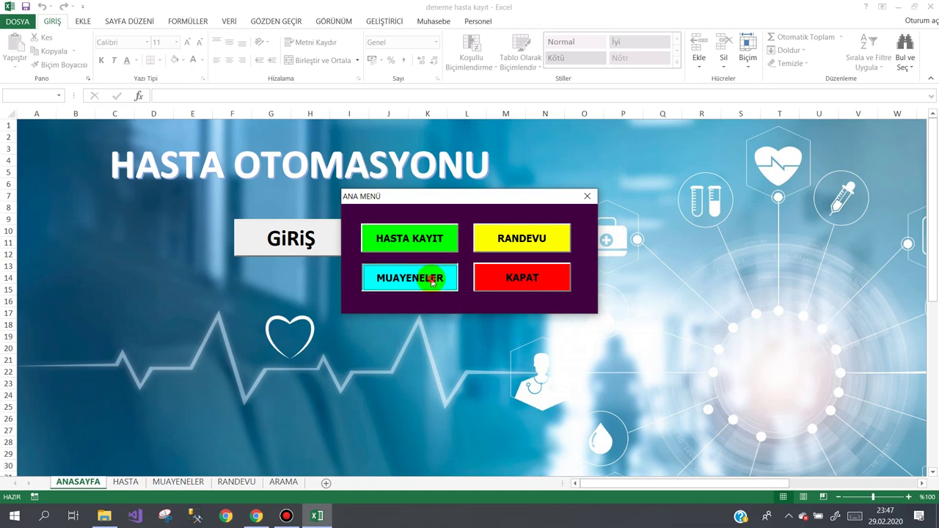
{"action": "left_click", "coordinate": [432, 132]}
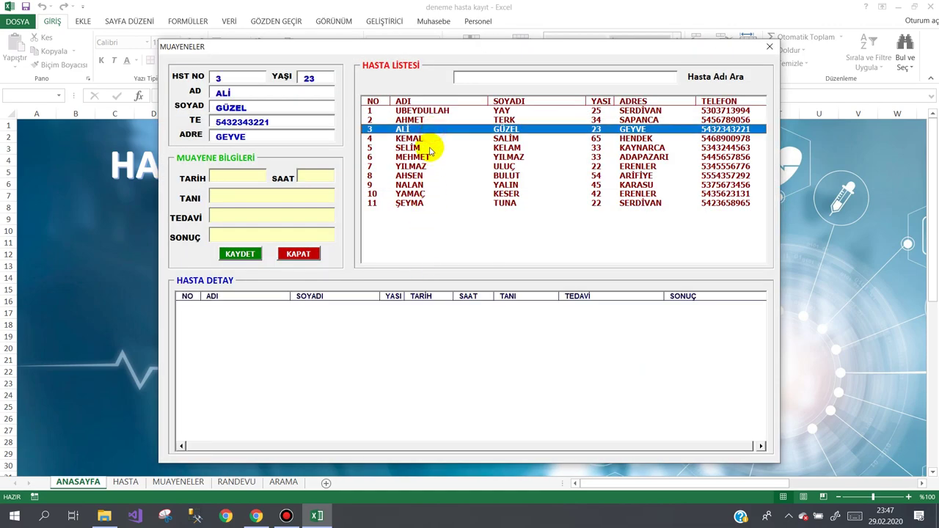
{"action": "left_click", "coordinate": [430, 148]}
{"action": "left_click", "coordinate": [428, 176]}
{"action": "left_click", "coordinate": [423, 158]}
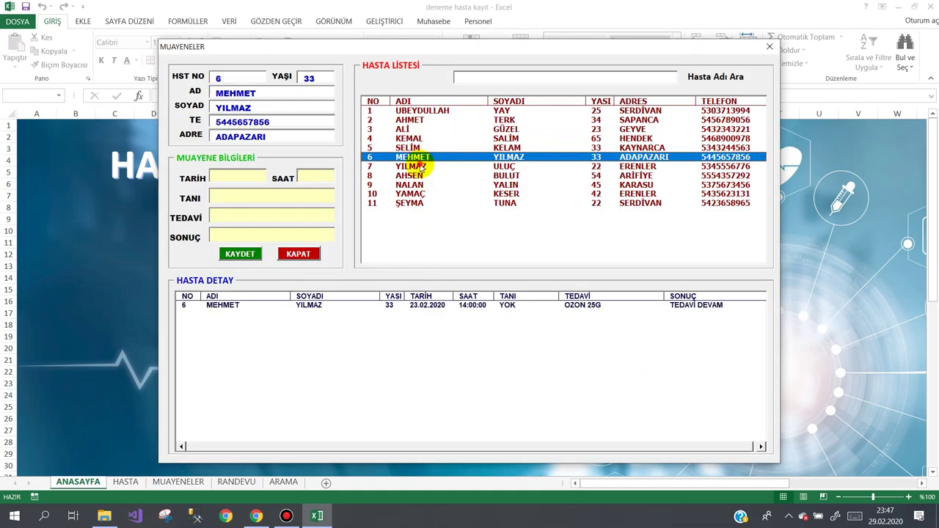
{"action": "left_click", "coordinate": [419, 168]}
{"action": "left_click", "coordinate": [417, 159]}
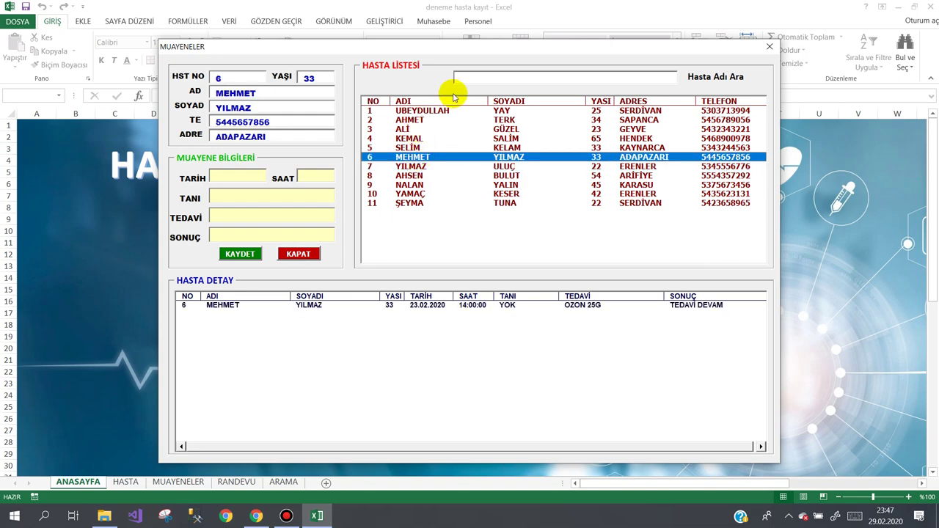
Search 'ahs', pick AHSEN, clear the search, pick UBEYDULLAH, then close both forms.
{"action": "left_click", "coordinate": [472, 73]}
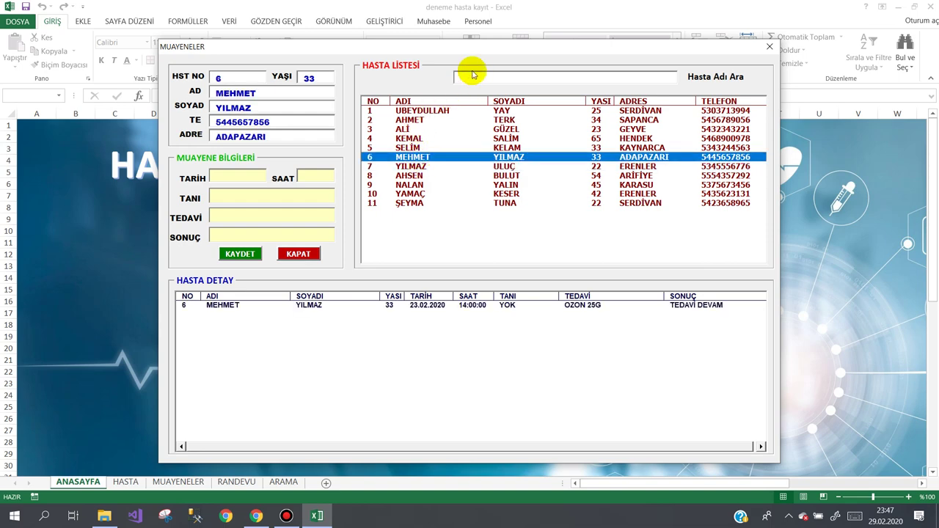
{"action": "type", "text": "ahs"}
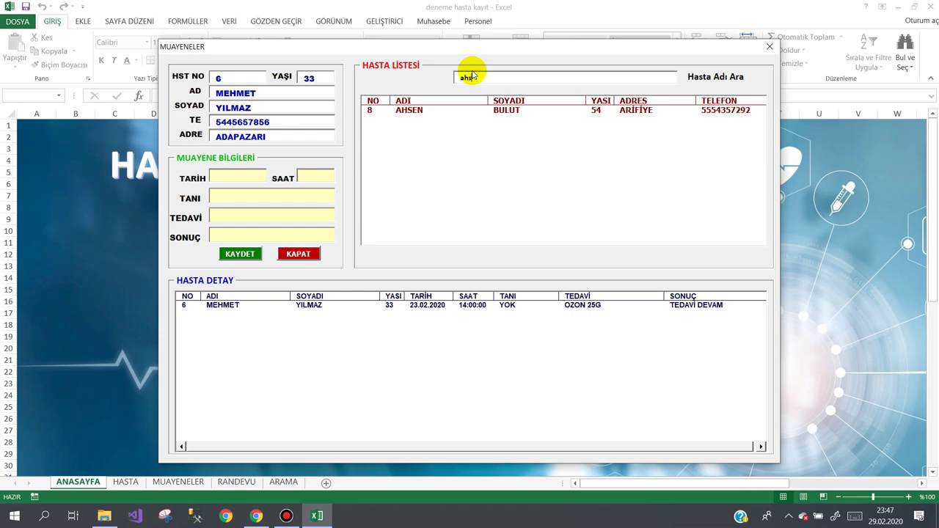
{"action": "left_click", "coordinate": [442, 110]}
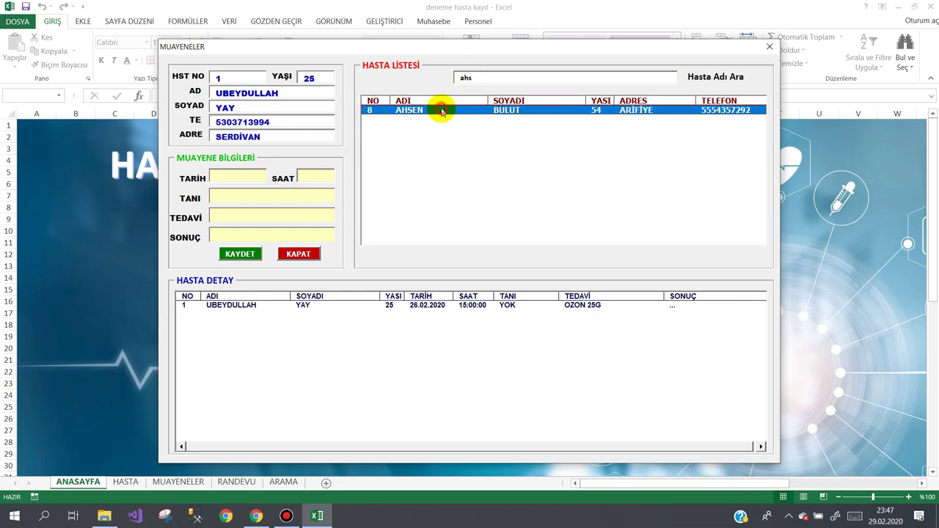
{"action": "left_click", "coordinate": [490, 78]}
{"action": "key", "text": "BackSpace"}
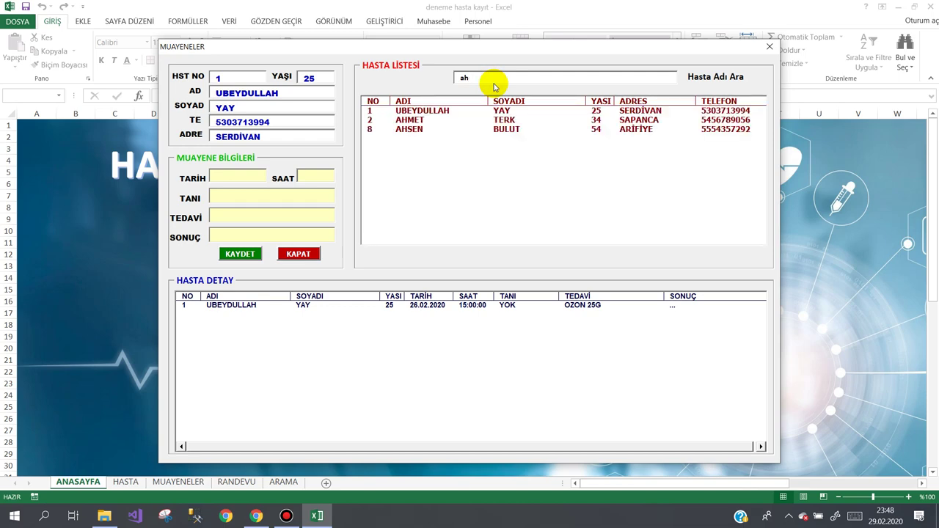
{"action": "key", "text": "BackSpace"}
{"action": "key", "text": "BackSpace"}
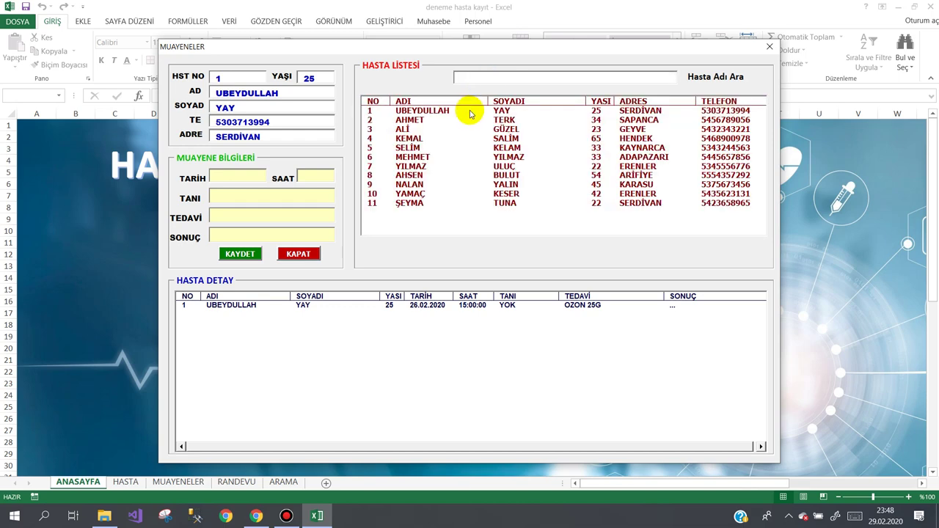
{"action": "left_click", "coordinate": [460, 110]}
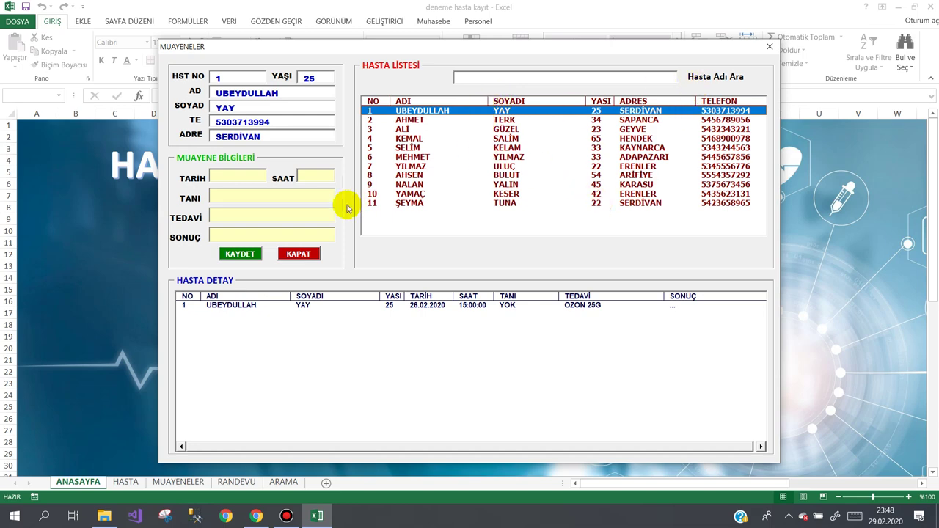
{"action": "left_click", "coordinate": [297, 257]}
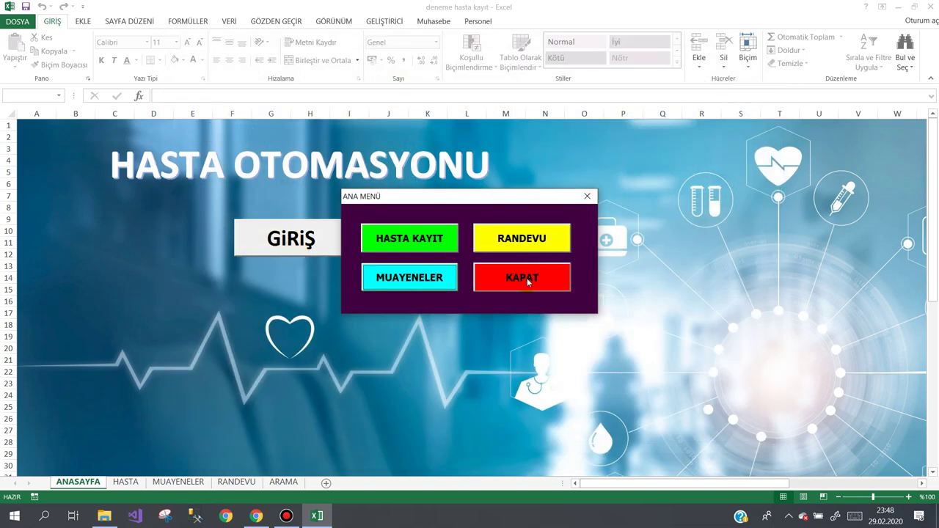
{"action": "left_click", "coordinate": [528, 282]}
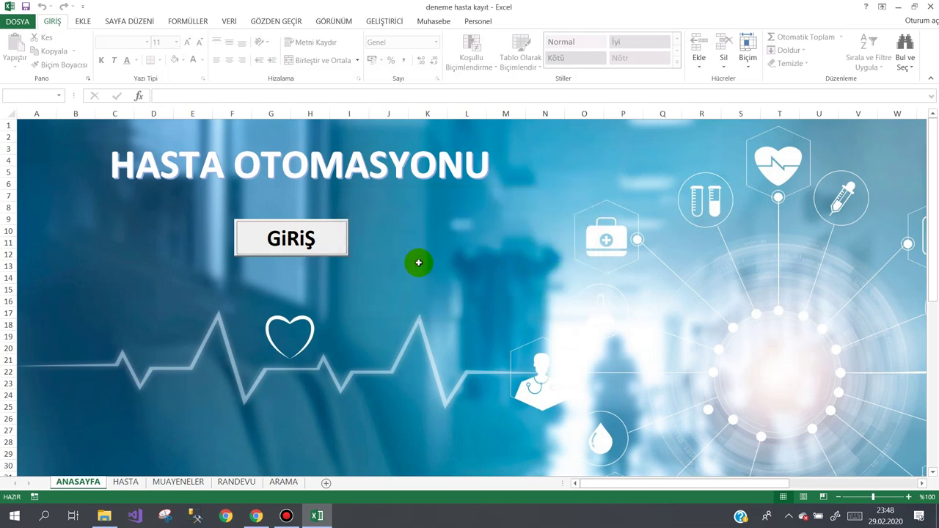
Open the VBA editor on frmMuayeneler and view the txtAra_Change and lstListe_Click code.
{"action": "left_click", "coordinate": [385, 21]}
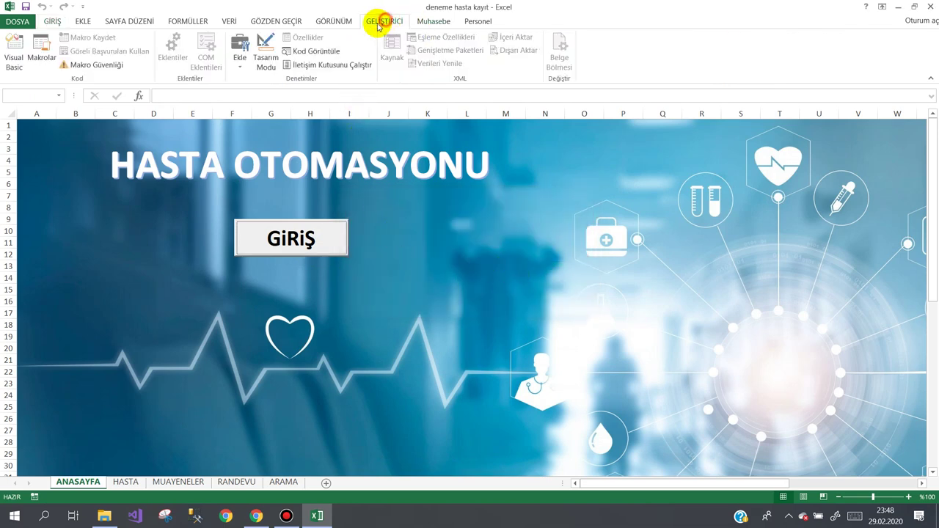
{"action": "left_click", "coordinate": [14, 52]}
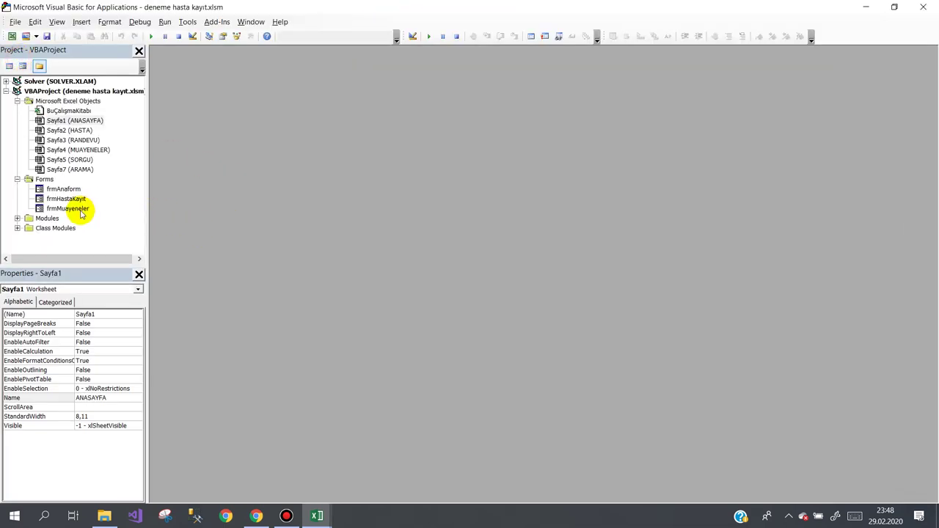
{"action": "left_click", "coordinate": [70, 199]}
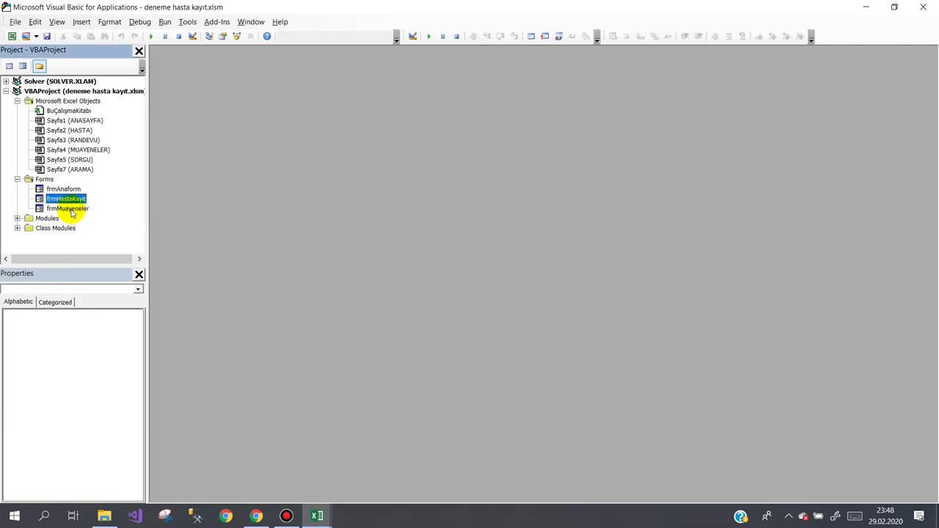
{"action": "double_click", "coordinate": [77, 210]}
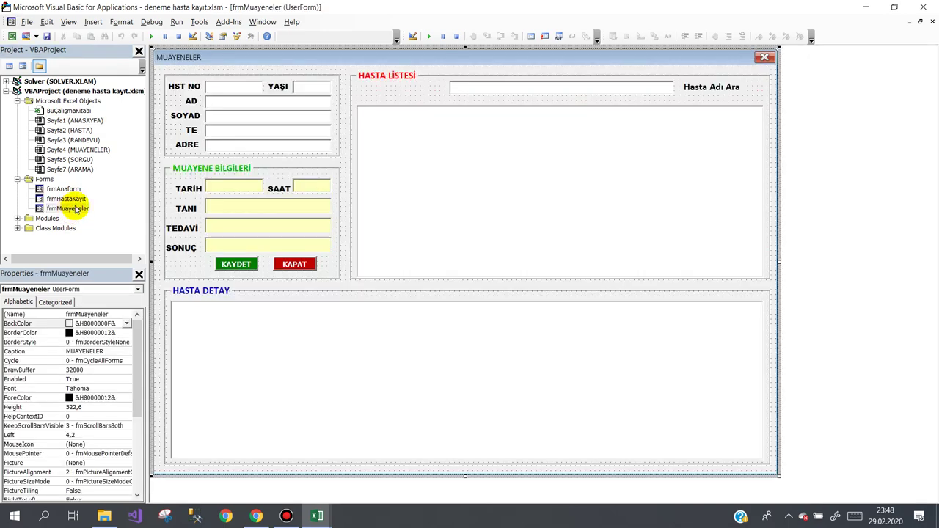
{"action": "double_click", "coordinate": [482, 92]}
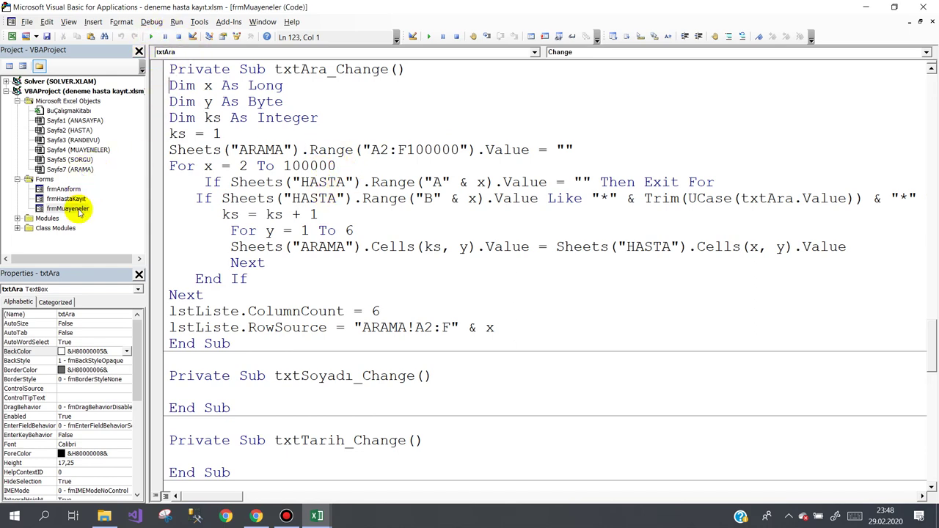
{"action": "double_click", "coordinate": [77, 210]}
{"action": "double_click", "coordinate": [448, 142]}
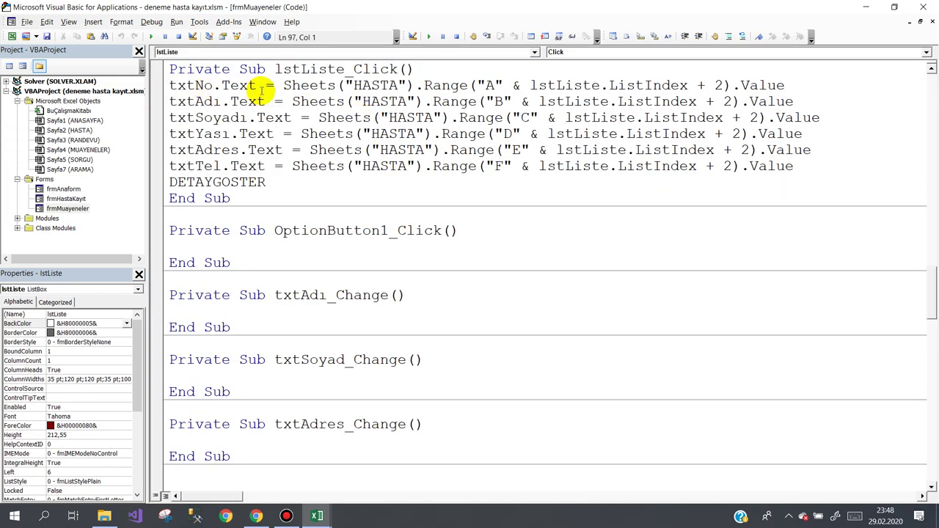
Rewrite the txtNo line to read lstListe.List(lstListe.ListIndex, 0) and copy that lookup.
{"action": "left_click_drag", "start_coordinate": [283, 85], "coordinate": [809, 81]}
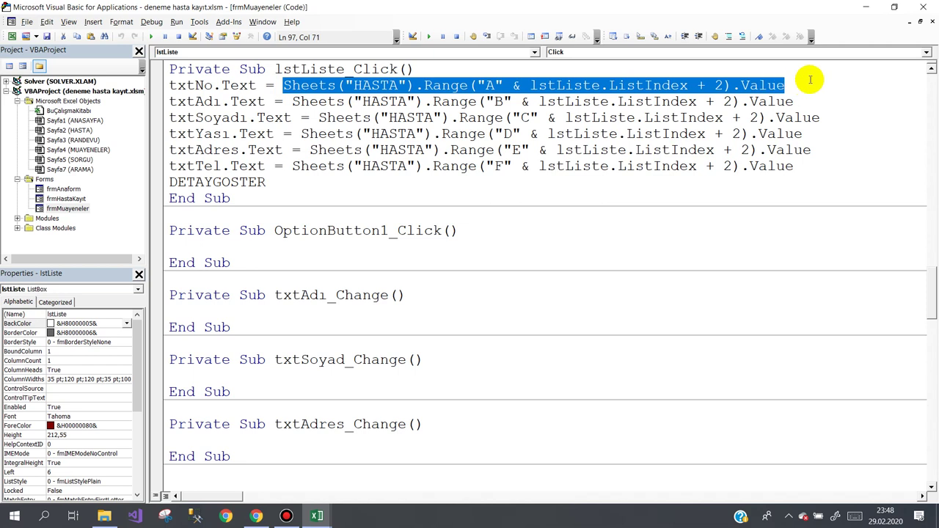
{"action": "key", "text": "Delete"}
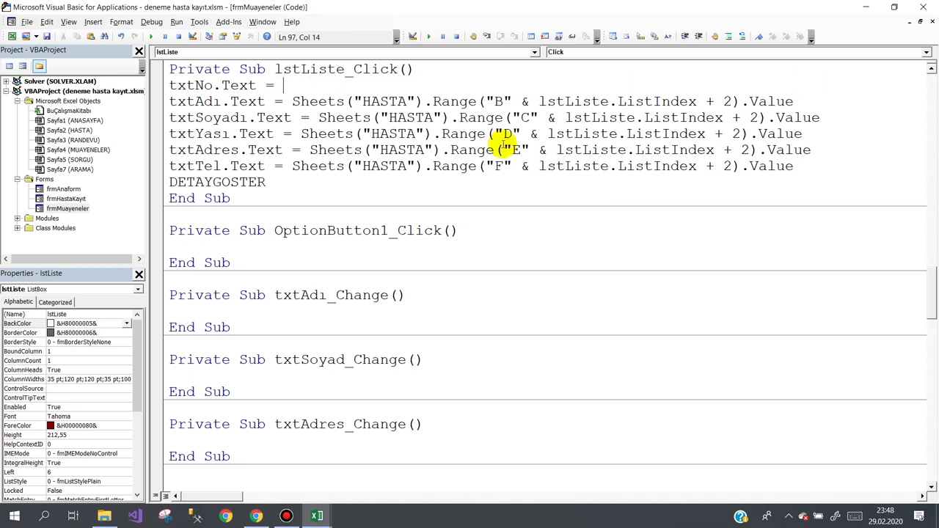
{"action": "left_click", "coordinate": [79, 211]}
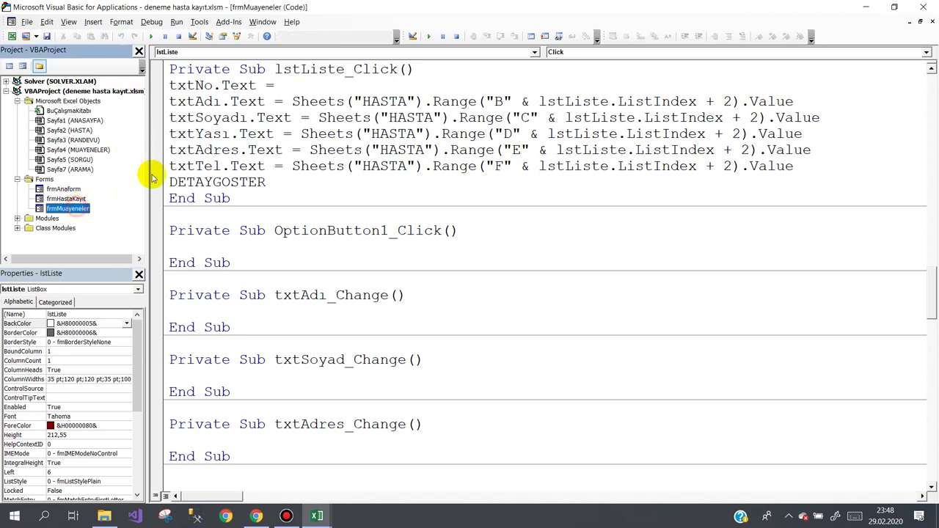
{"action": "left_click", "coordinate": [274, 69]}
{"action": "left_click_drag", "start_coordinate": [274, 69], "coordinate": [342, 69]}
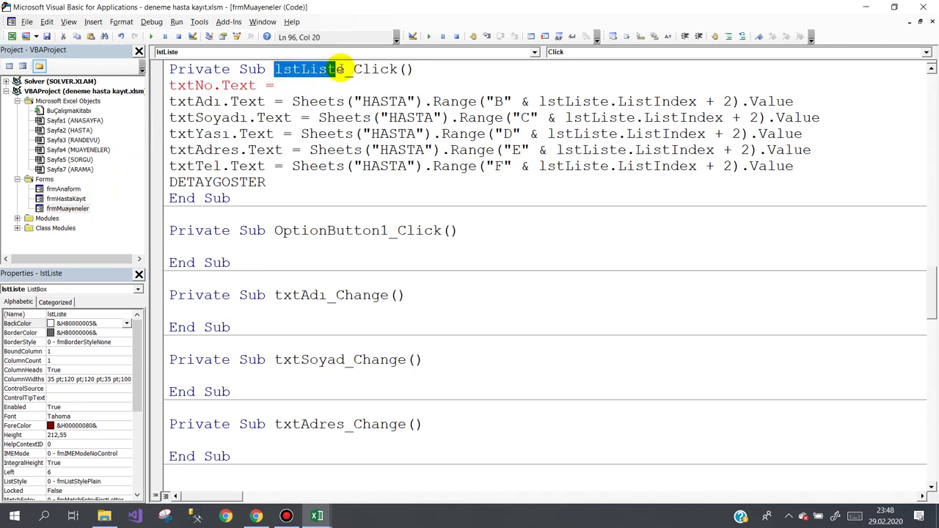
{"action": "left_click", "coordinate": [278, 85]}
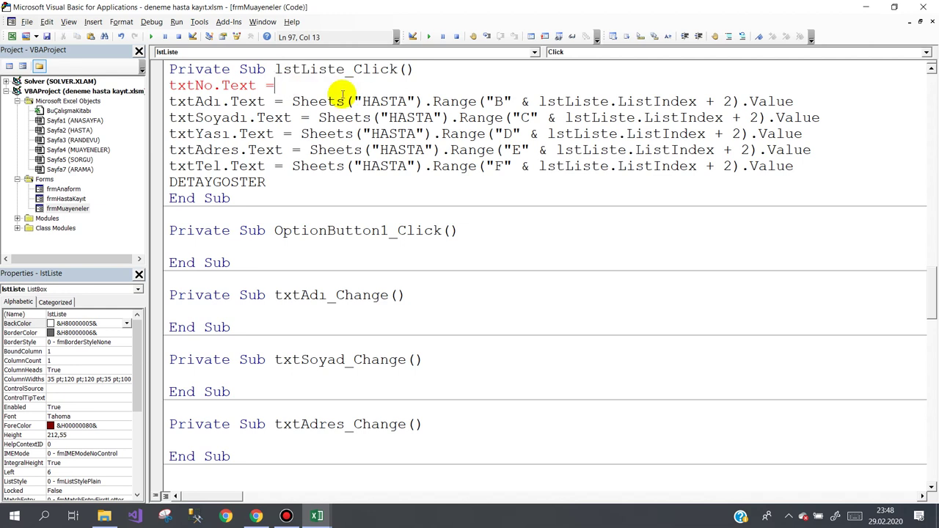
{"action": "type", "text": "lstl"}
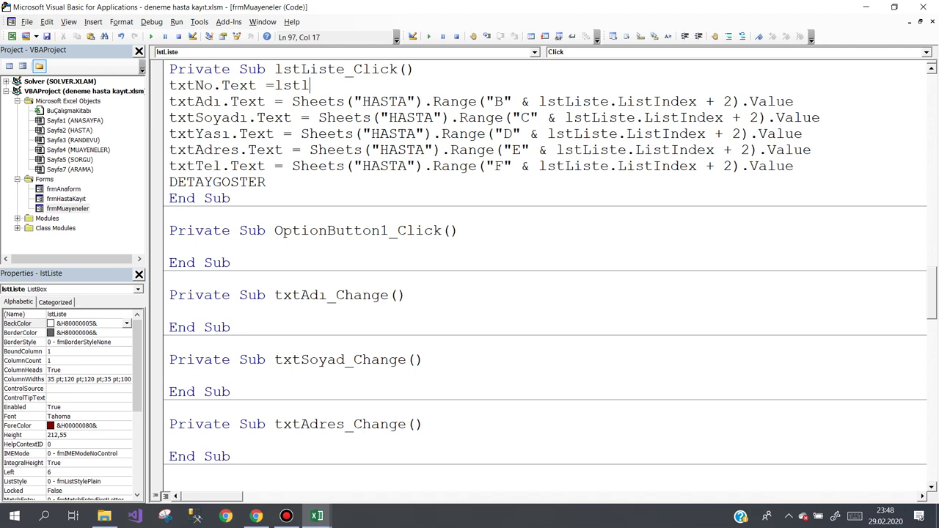
{"action": "key", "text": "ctrl+space"}
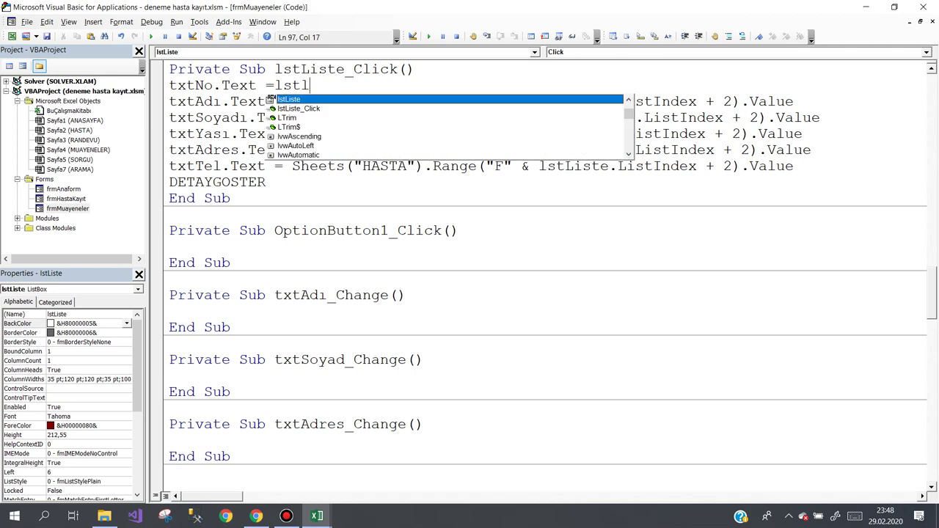
{"action": "type", "text": ".l"}
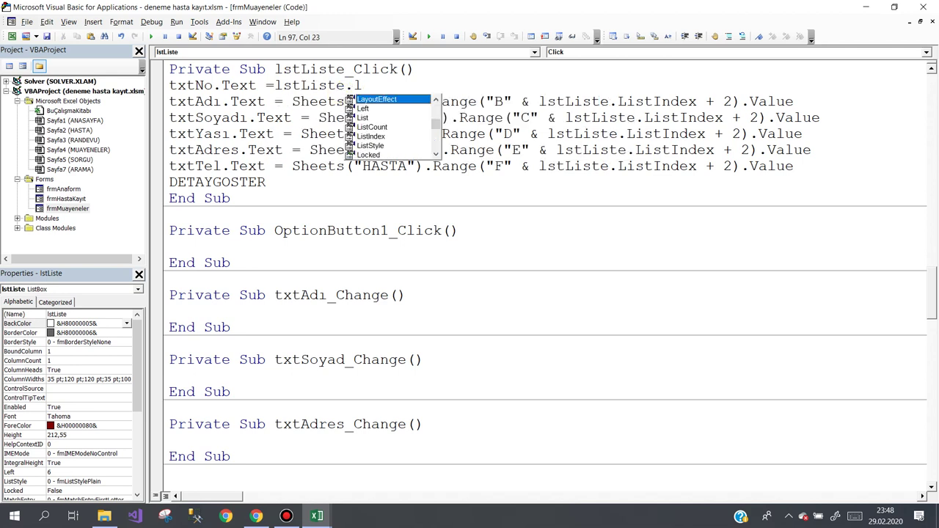
{"action": "left_click", "coordinate": [374, 117]}
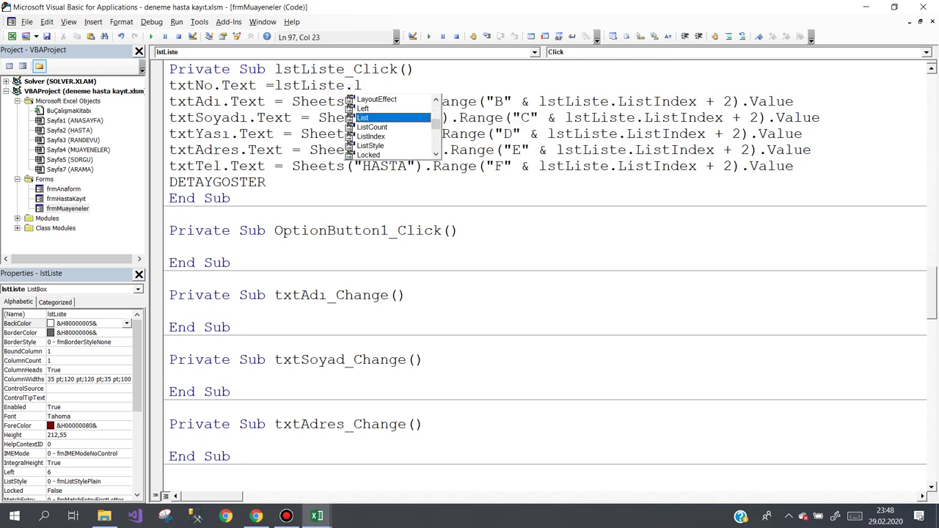
{"action": "type", "text": "(lstl"}
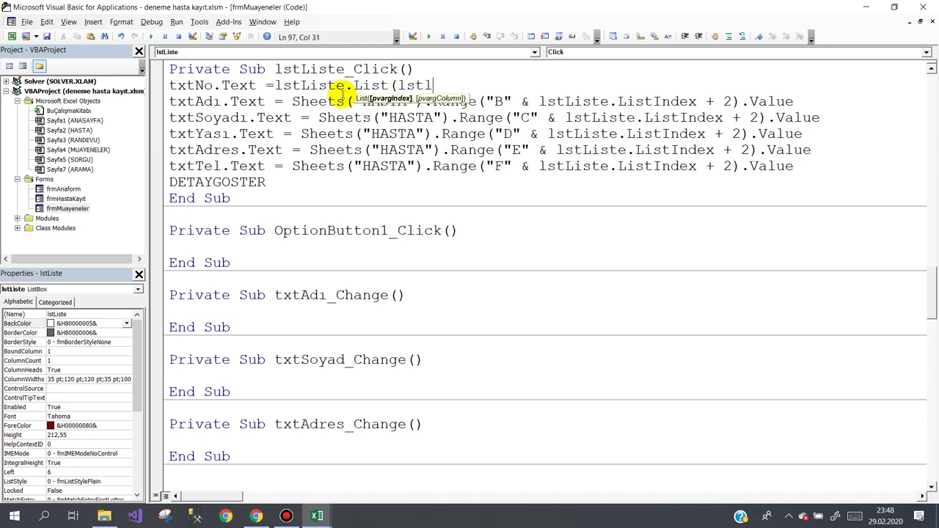
{"action": "key", "text": "ctrl+space"}
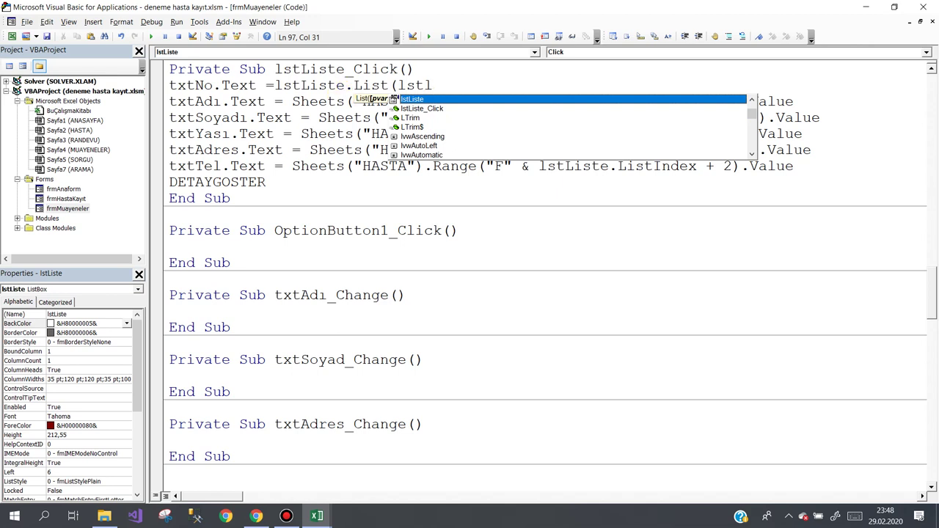
{"action": "type", "text": "."}
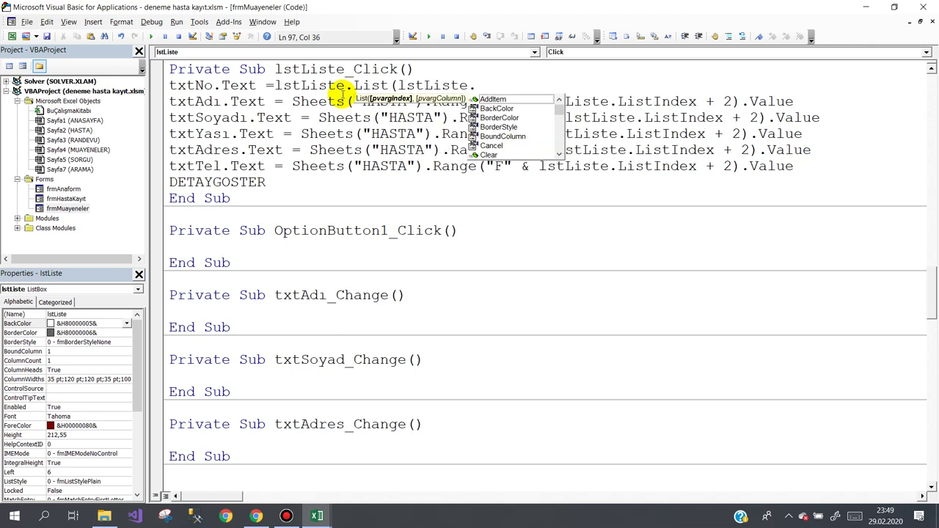
{"action": "key", "text": "Down"}
{"action": "key", "text": "Down"}
{"action": "key", "text": "Down"}
{"action": "key", "text": "Down"}
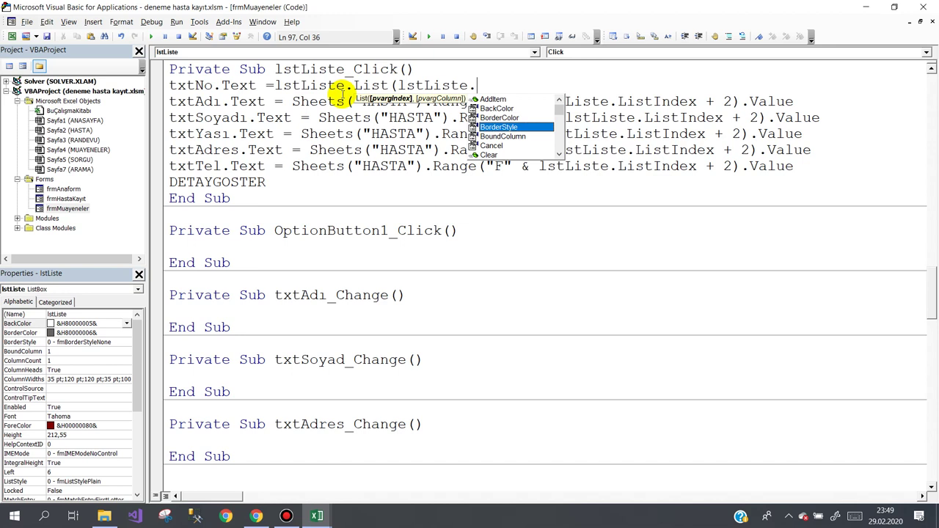
{"action": "type", "text": "l"}
{"action": "key", "text": "Down"}
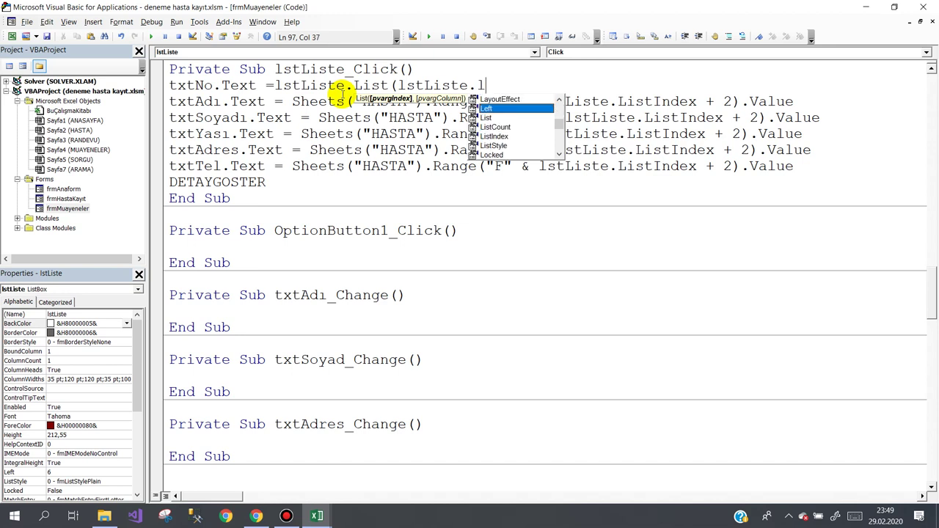
{"action": "key", "text": "Down"}
{"action": "key", "text": "Down"}
{"action": "key", "text": "Down"}
{"action": "type", "text": ",0"}
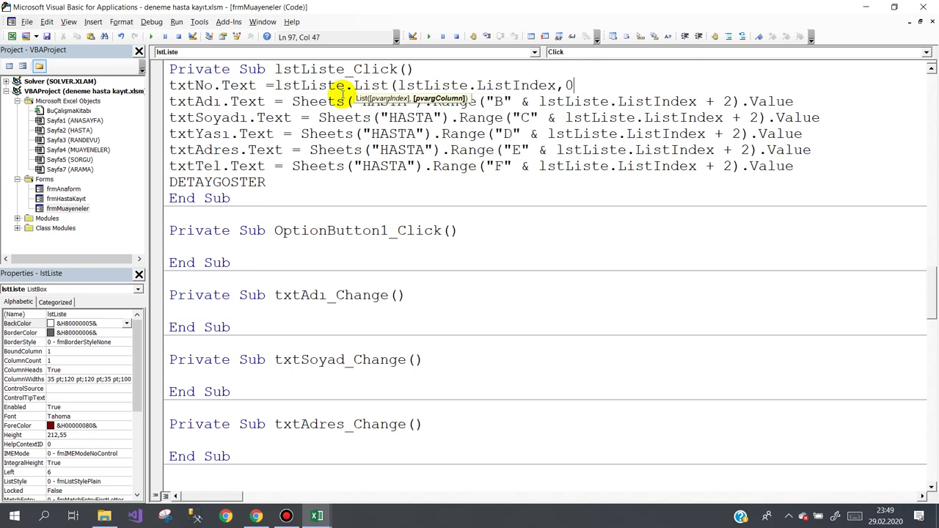
{"action": "type", "text": ")"}
{"action": "left_click", "coordinate": [345, 134]}
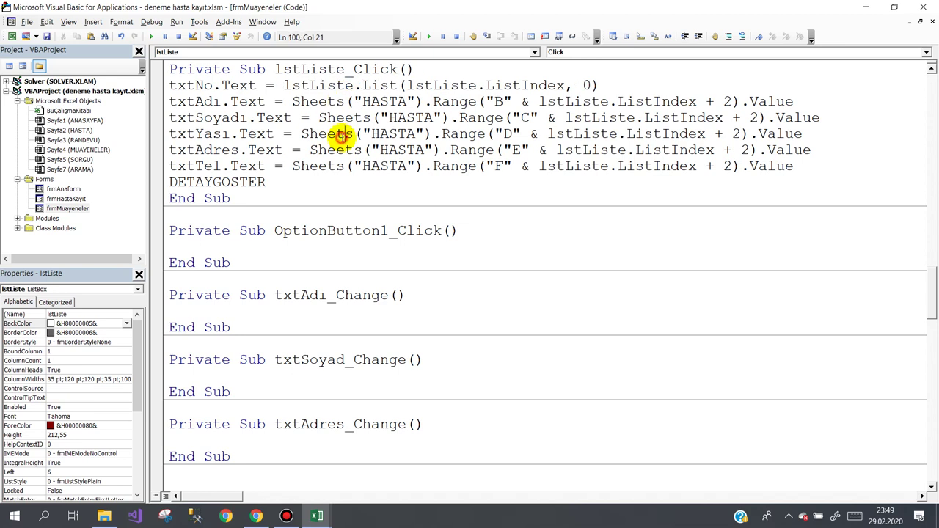
{"action": "left_click_drag", "start_coordinate": [283, 87], "coordinate": [614, 78]}
{"action": "key", "text": "ctrl+c"}
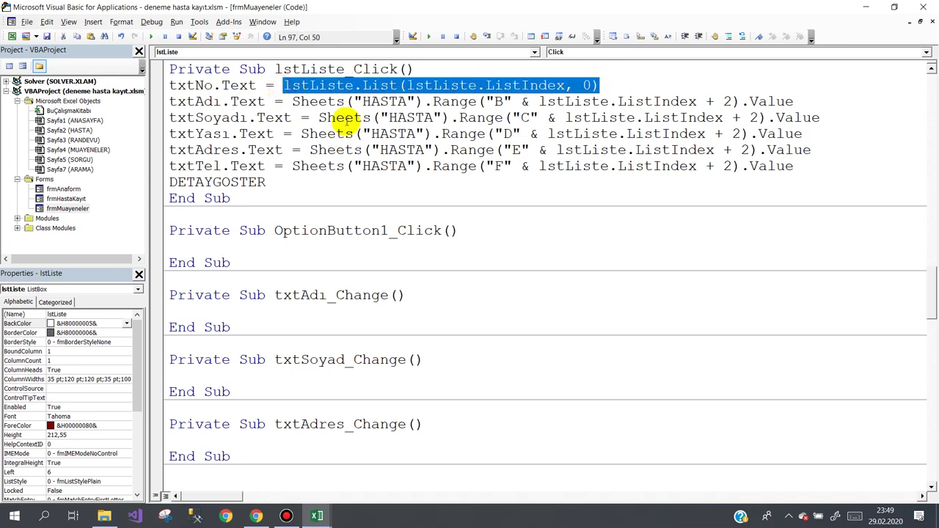
Replace the txtAdı and txtSoyadı sheet lookups with the list lookup using columns 1 and 2.
{"action": "left_click_drag", "start_coordinate": [292, 102], "coordinate": [804, 102]}
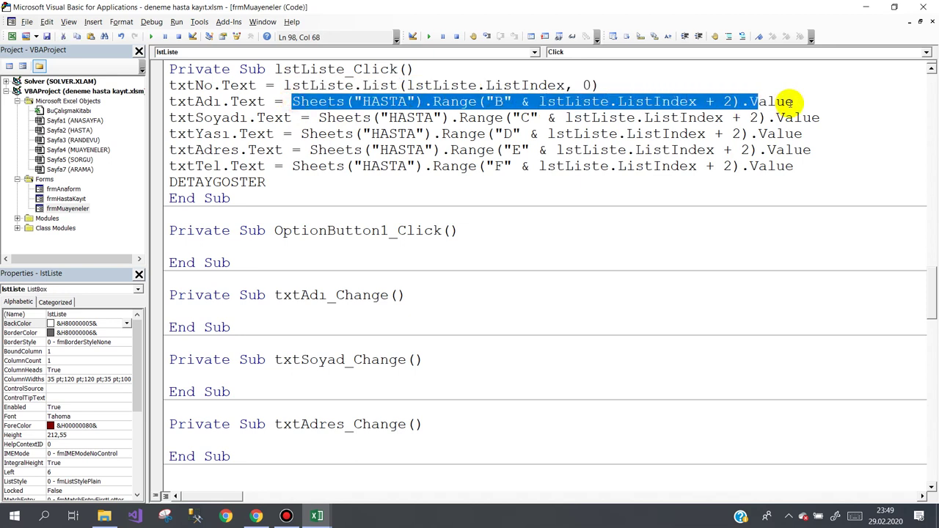
{"action": "key", "text": "Delete"}
{"action": "key", "text": "ctrl+v"}
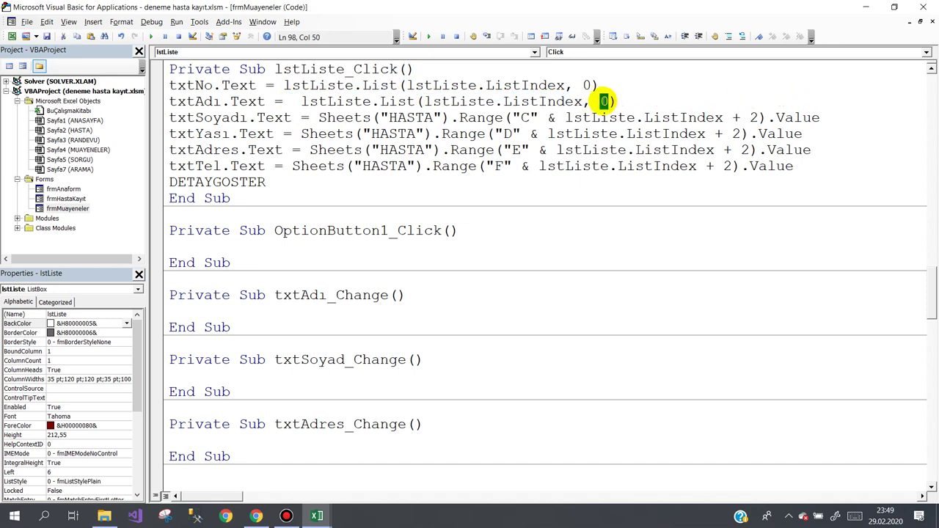
{"action": "type", "text": "1"}
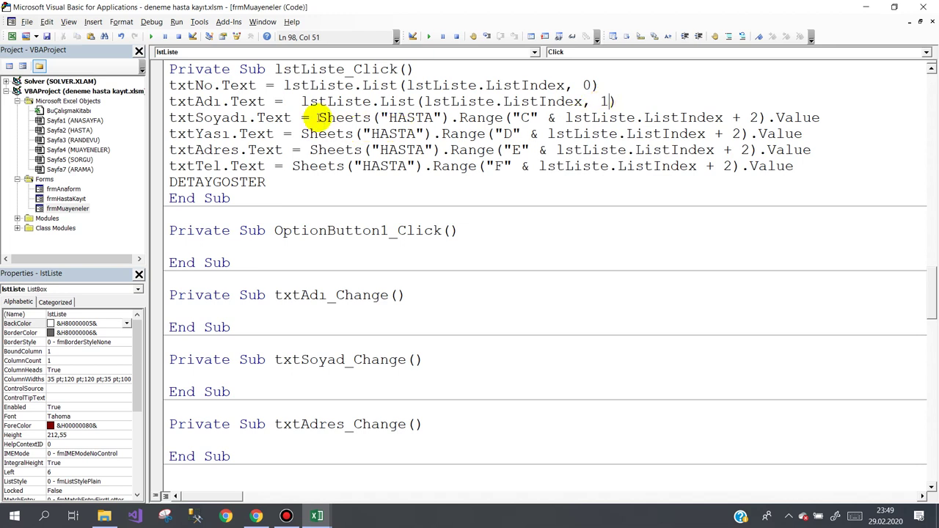
{"action": "left_click_drag", "start_coordinate": [317, 117], "coordinate": [820, 117]}
{"action": "key", "text": "ctrl+v"}
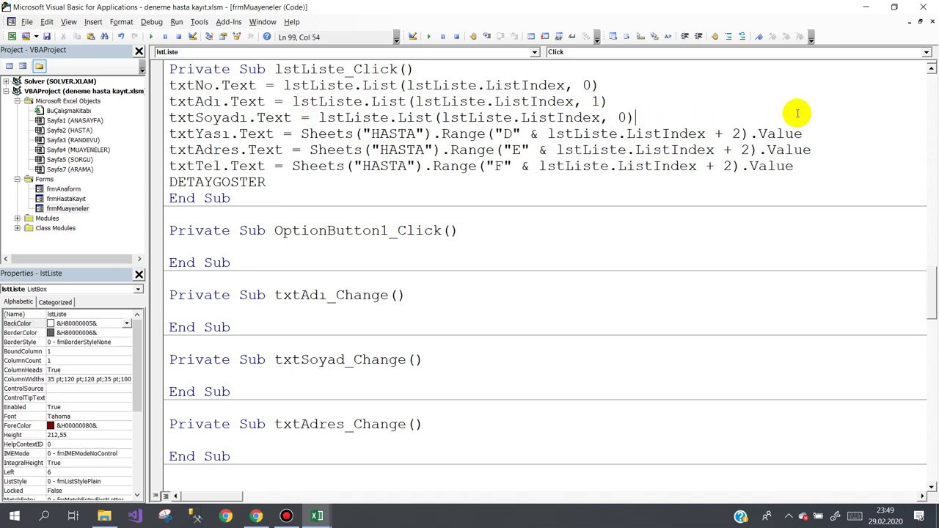
{"action": "double_click", "coordinate": [622, 117]}
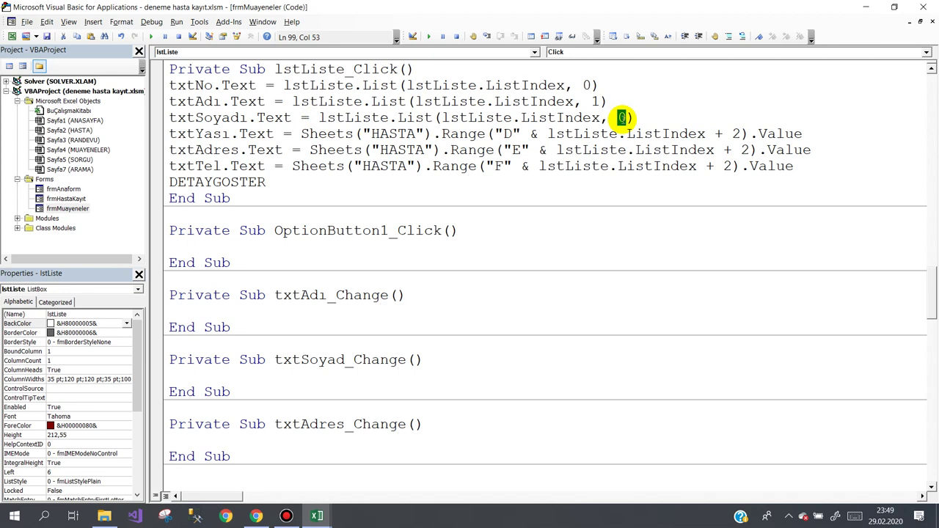
{"action": "type", "text": "2"}
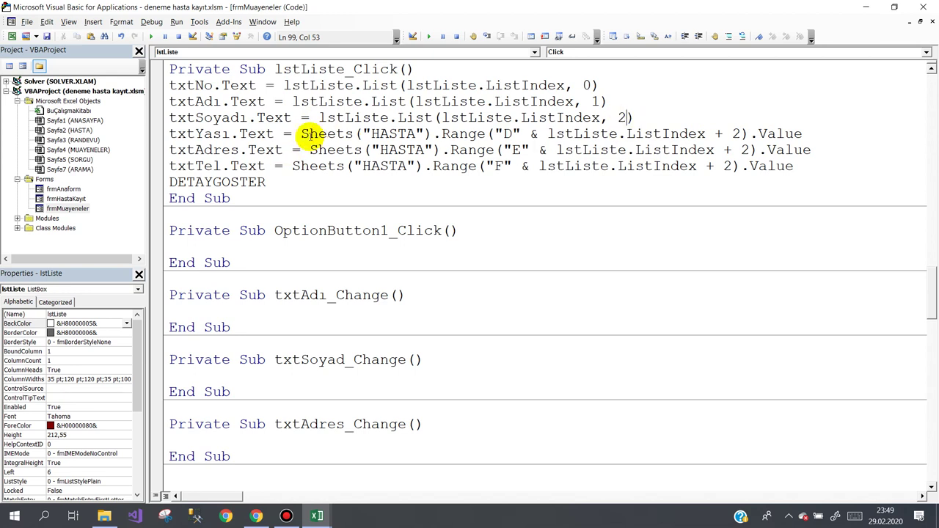
Point txtYası, txtAdres and txtTel at list columns 3, 4 and 5, then save the project.
{"action": "left_click_drag", "start_coordinate": [304, 135], "coordinate": [819, 137]}
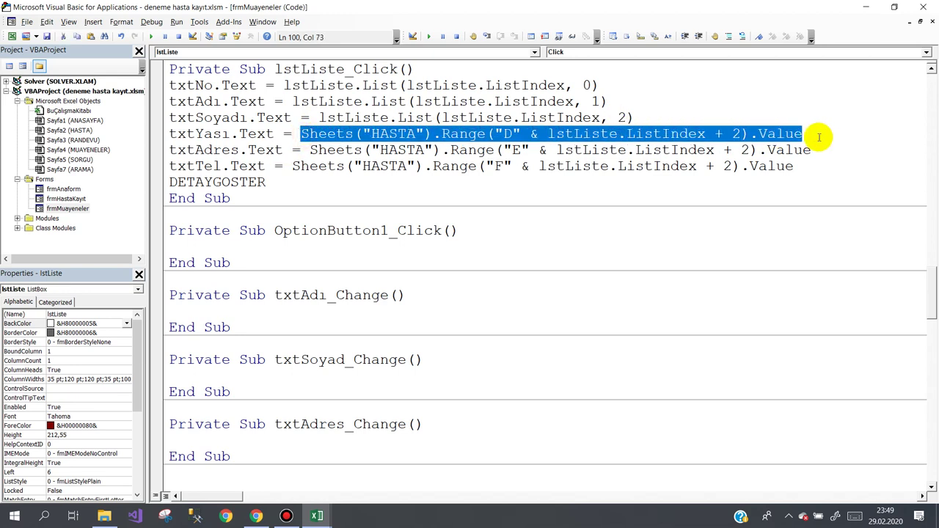
{"action": "key", "text": "ctrl+v"}
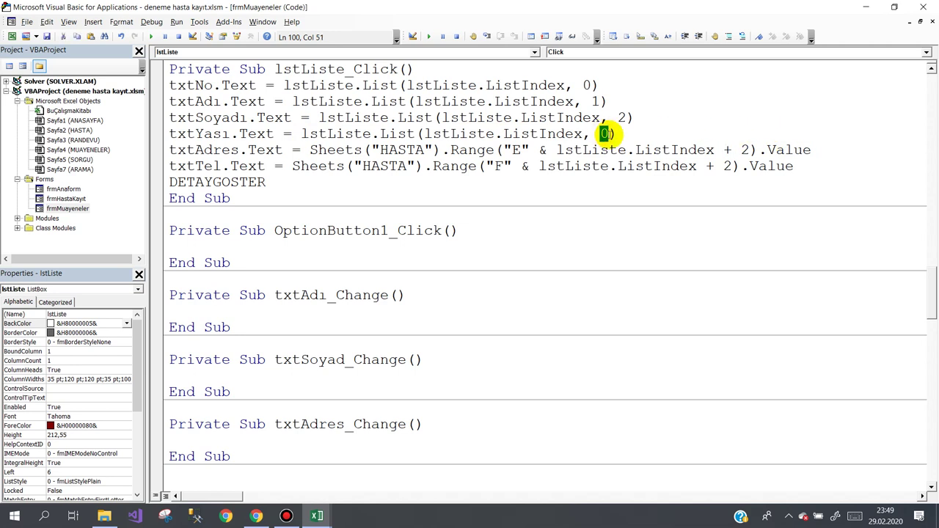
{"action": "type", "text": "3"}
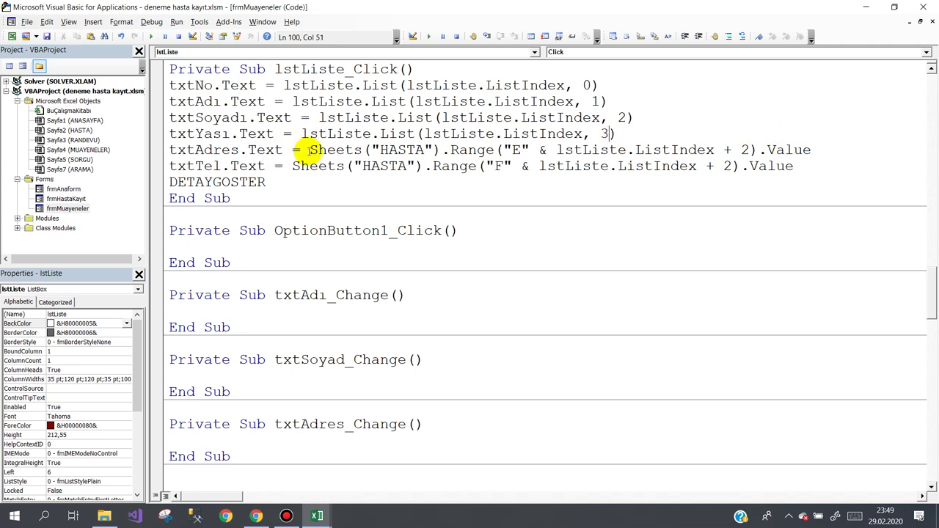
{"action": "left_click_drag", "start_coordinate": [309, 150], "coordinate": [833, 157]}
{"action": "key", "text": "ctrl+v"}
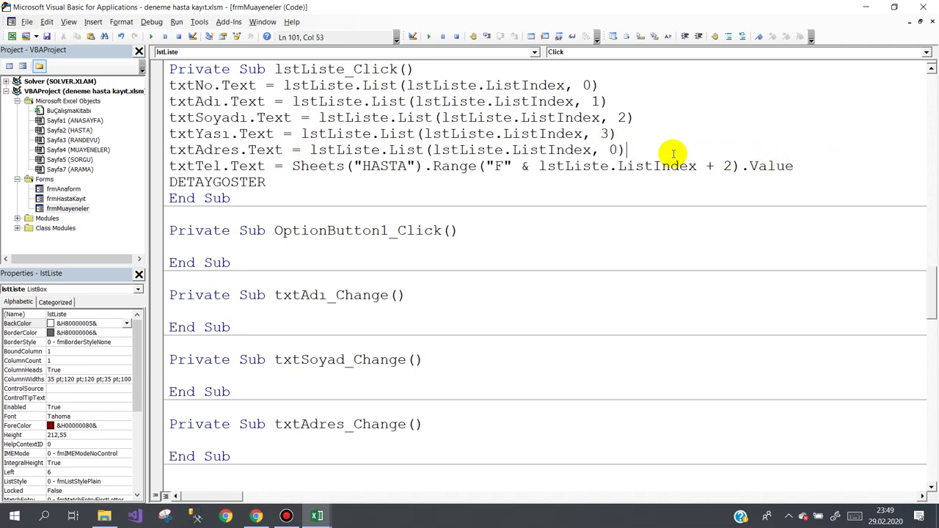
{"action": "double_click", "coordinate": [613, 150]}
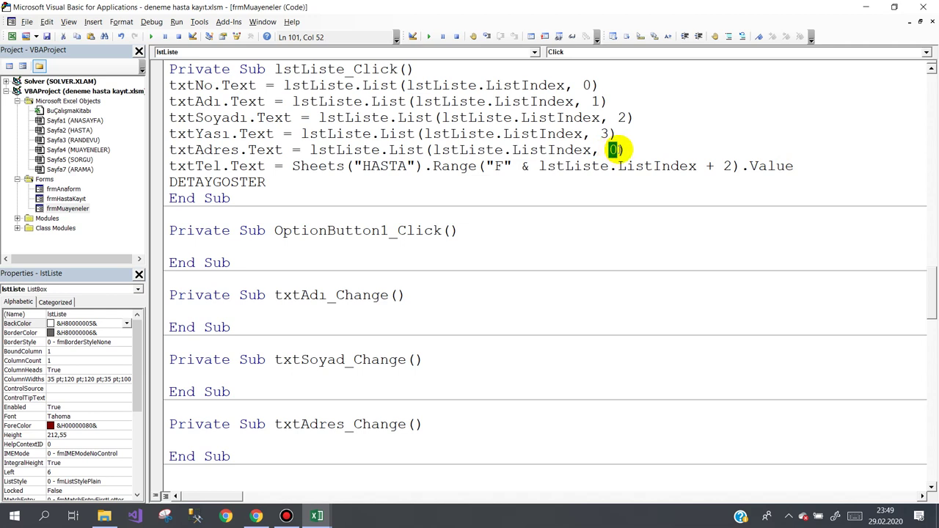
{"action": "type", "text": "4"}
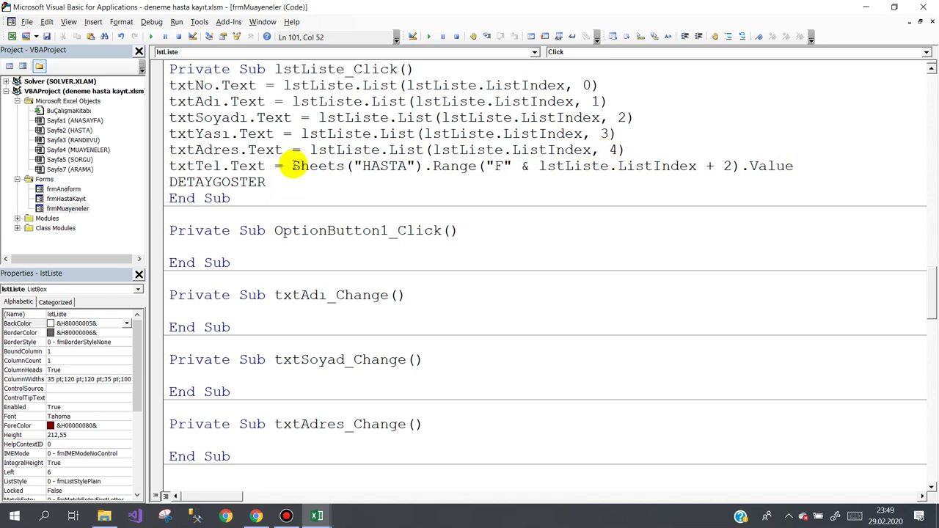
{"action": "left_click_drag", "start_coordinate": [292, 166], "coordinate": [829, 166]}
{"action": "key", "text": "ctrl+v"}
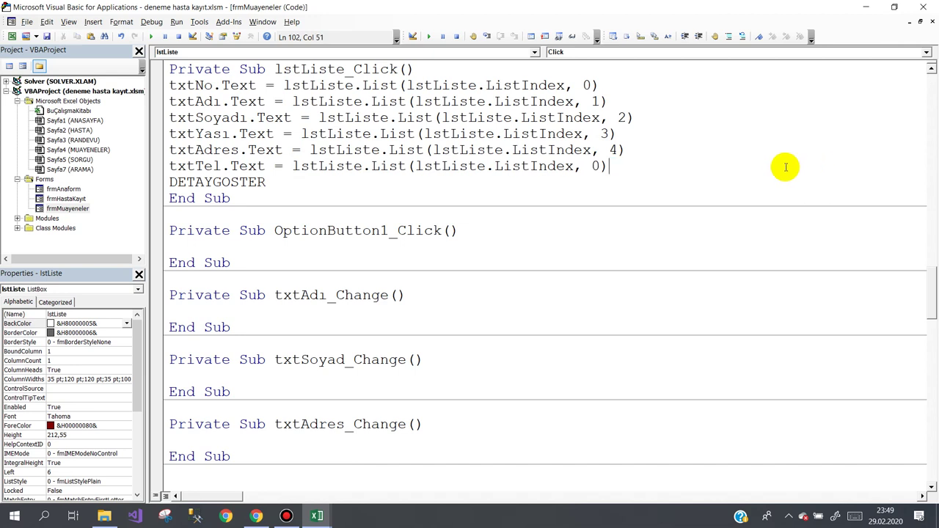
{"action": "double_click", "coordinate": [596, 166]}
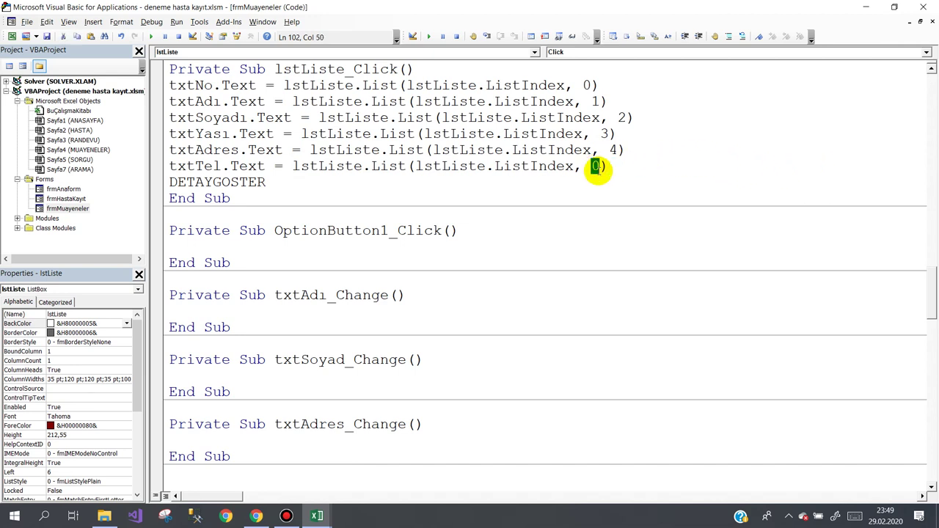
{"action": "type", "text": "5"}
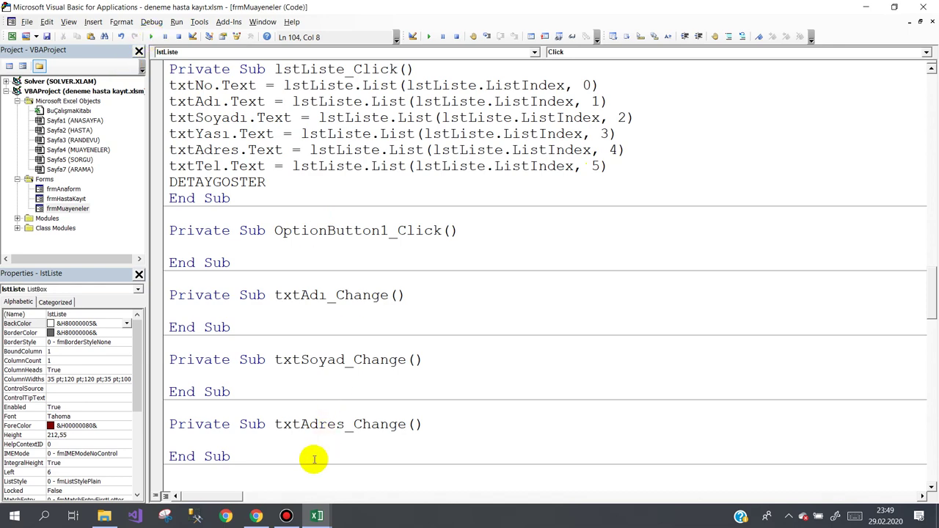
{"action": "left_click", "coordinate": [46, 37]}
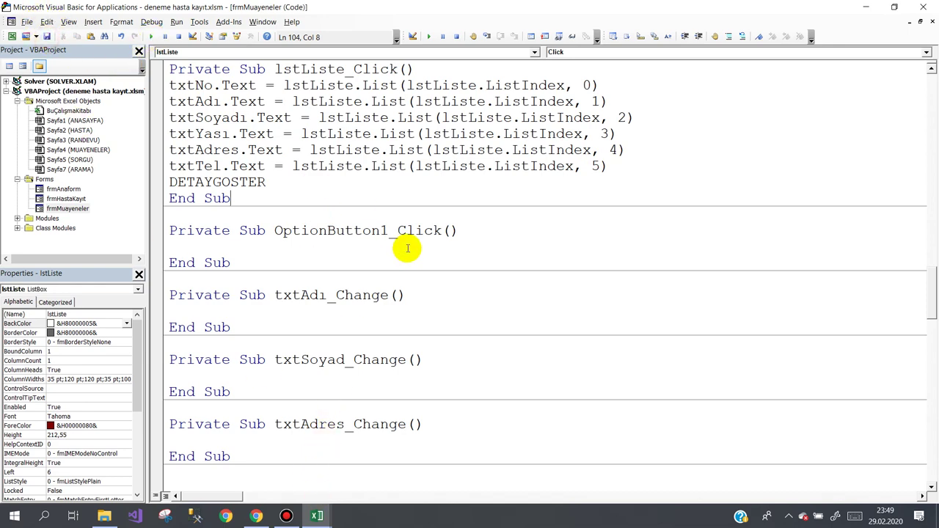
Back in the workbook, search 'na' on MUAYENELER and load patient 8 from the filtered list.
{"action": "left_click", "coordinate": [317, 516]}
{"action": "left_click", "coordinate": [274, 452]}
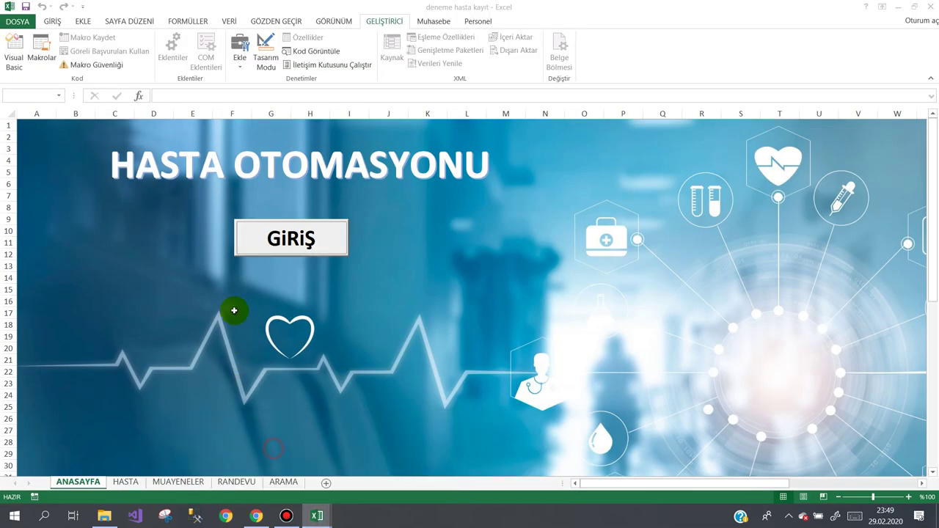
{"action": "left_click", "coordinate": [308, 243]}
{"action": "left_click", "coordinate": [395, 277]}
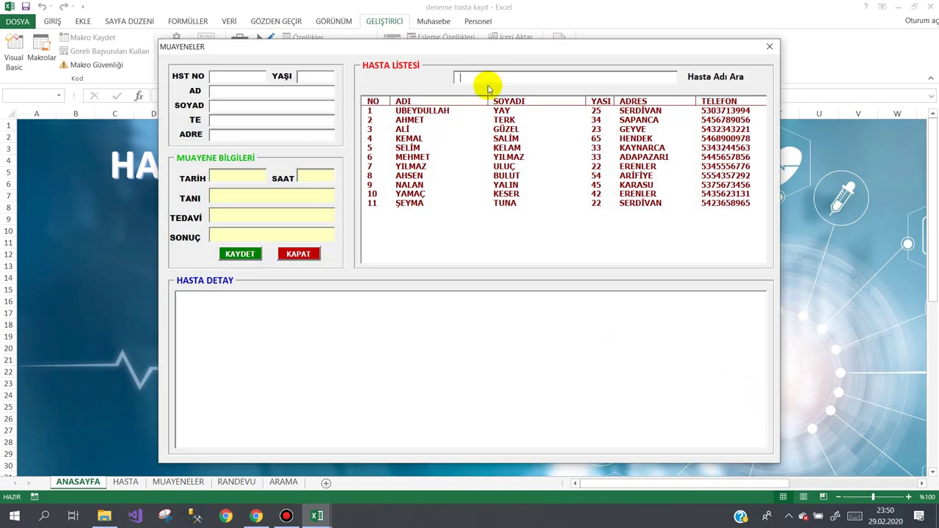
{"action": "type", "text": "na"}
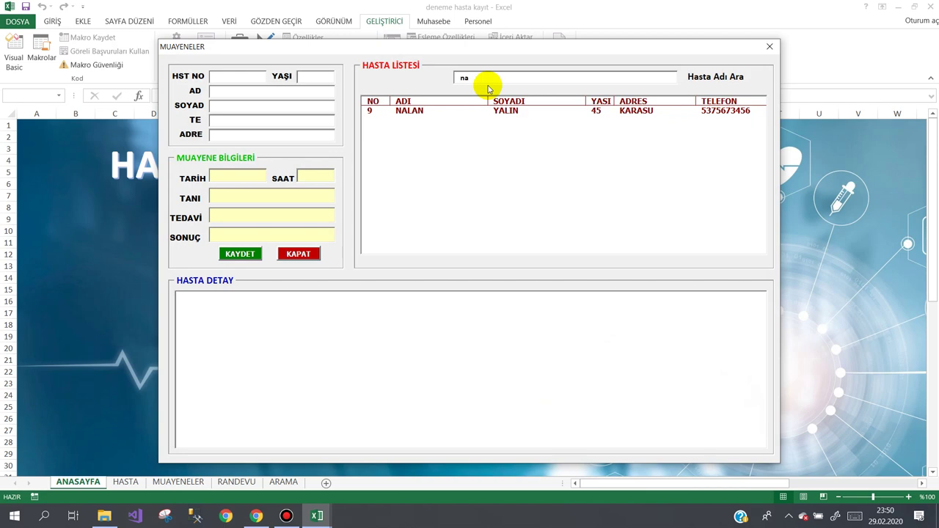
{"action": "left_click", "coordinate": [448, 111]}
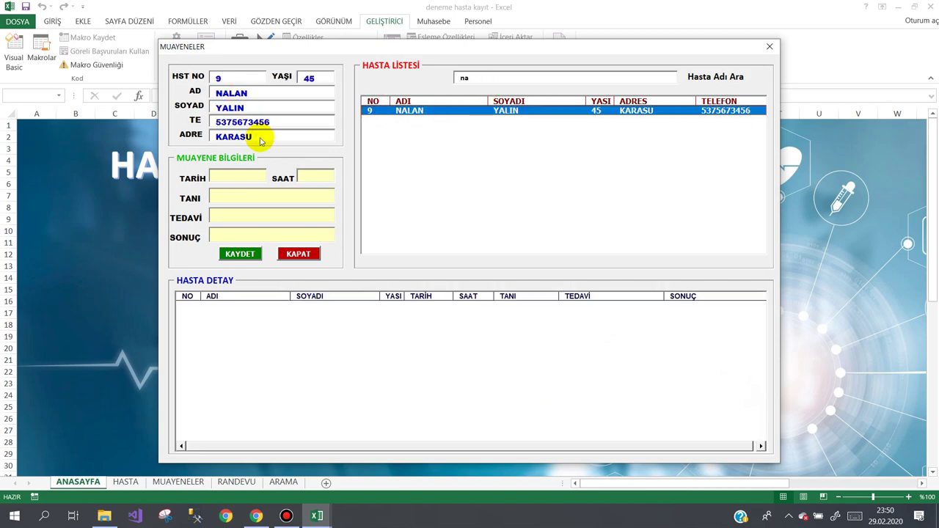
{"action": "double_click", "coordinate": [504, 77]}
{"action": "type", "text": "h"}
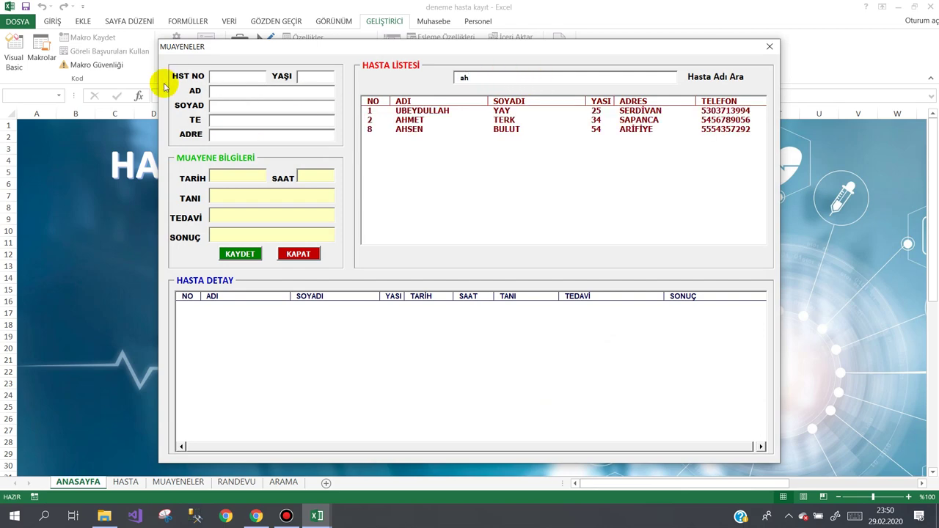
{"action": "left_click", "coordinate": [409, 130]}
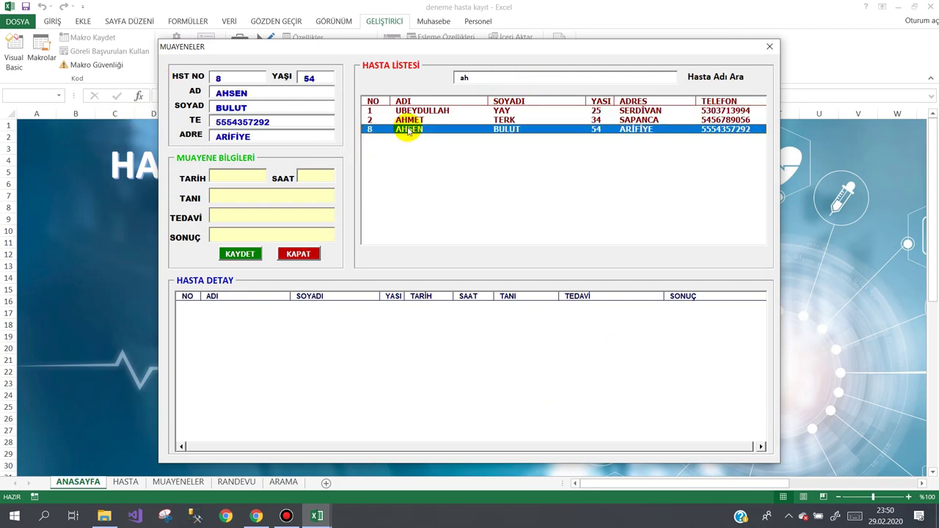
Close the examinations form, the main menu and the Excel workbook.
{"action": "left_click", "coordinate": [299, 255]}
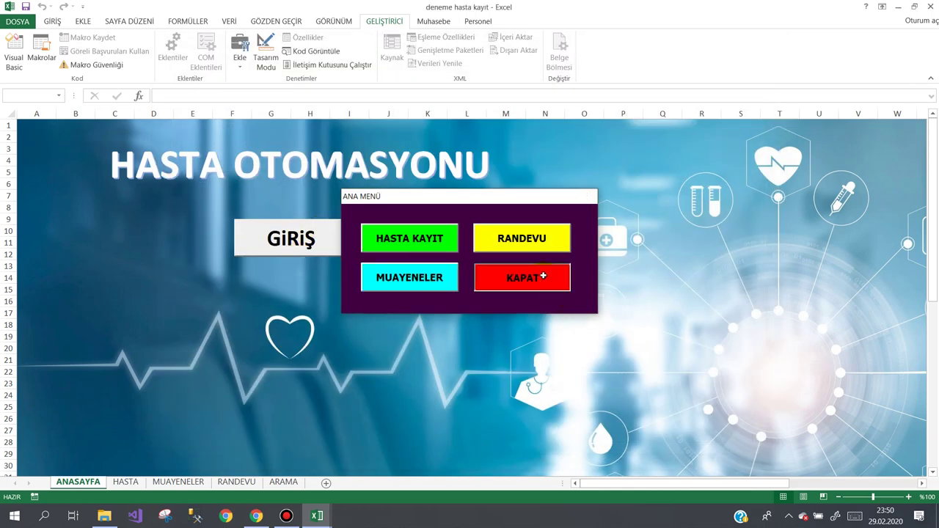
{"action": "left_click", "coordinate": [543, 278]}
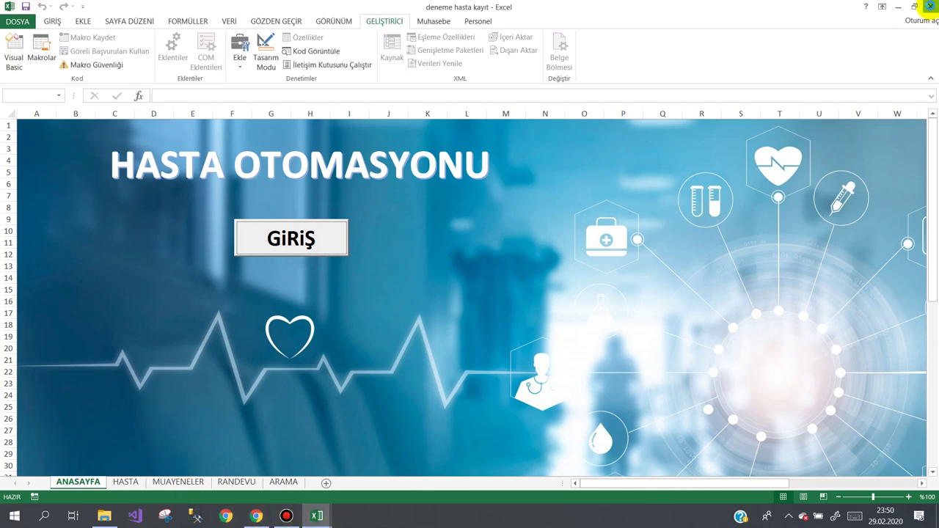
{"action": "left_click", "coordinate": [930, 6]}
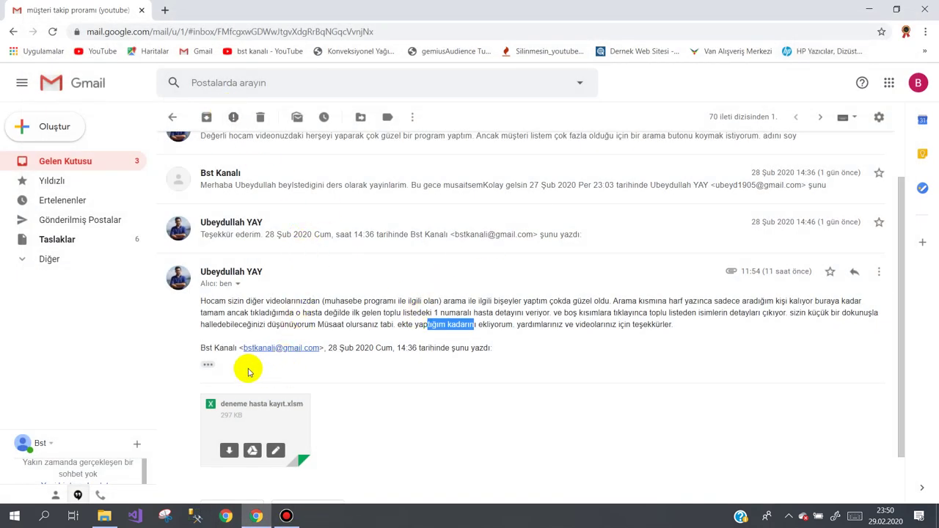
Reply to the latest message with 'Düzeltilmiş hali ektedir. İyi çalışmalar'.
{"action": "left_click", "coordinate": [863, 271]}
{"action": "type", "text": "Düzeltilmiş hali ektedir."}
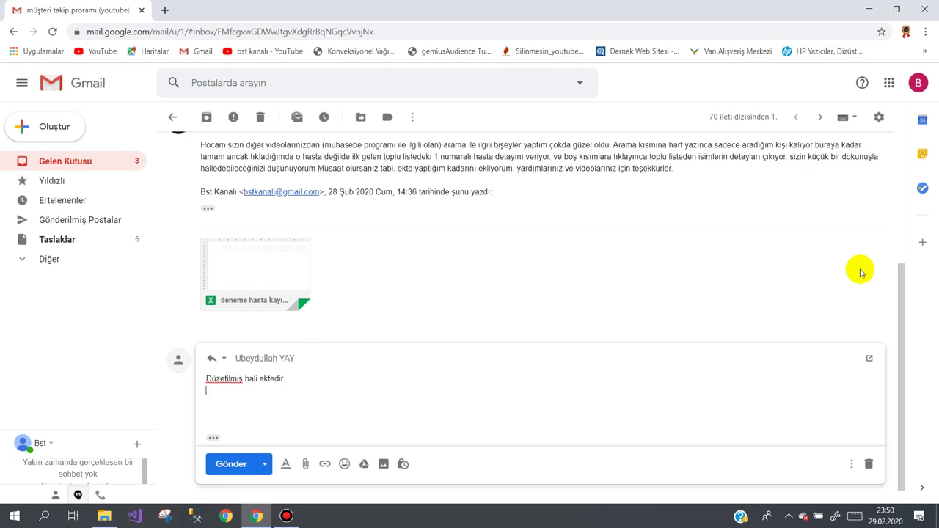
{"action": "type", "text": "yi çalışmalar"}
Attach deneme hasta kayıt from İndirilenler, send the reply, and go back to Gelen Kutusu.
{"action": "left_click", "coordinate": [306, 465]}
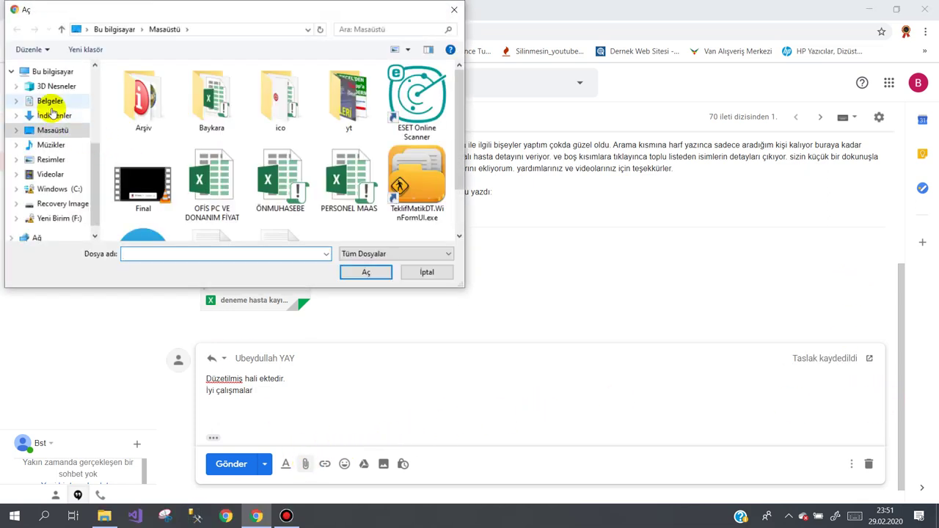
{"action": "left_click", "coordinate": [48, 115]}
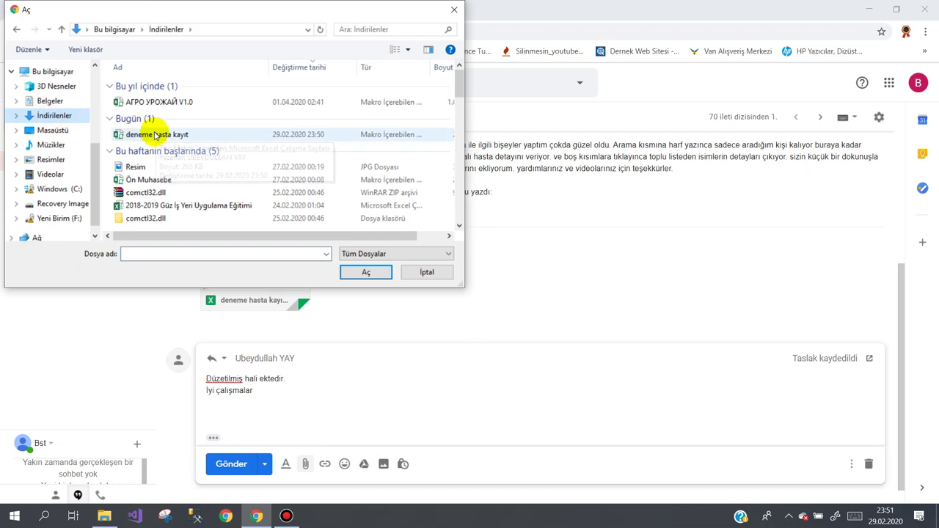
{"action": "double_click", "coordinate": [156, 135]}
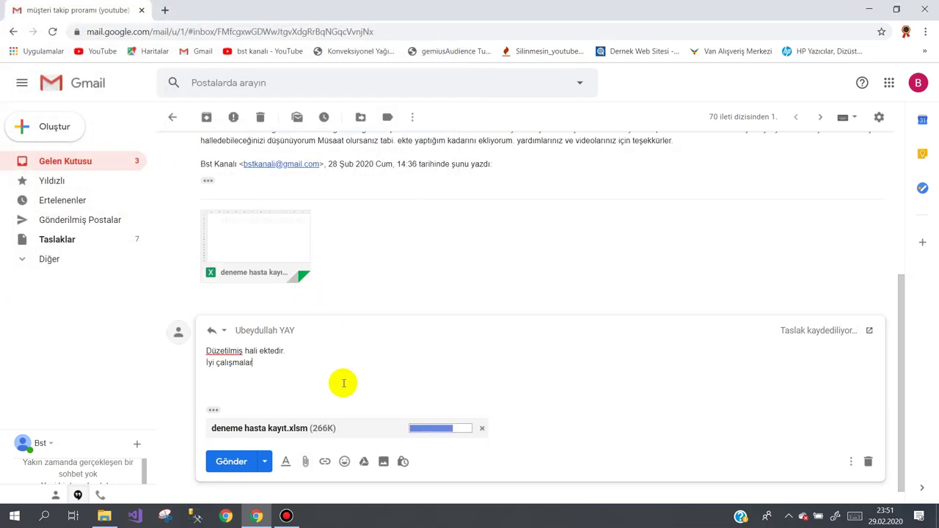
{"action": "left_click", "coordinate": [232, 460]}
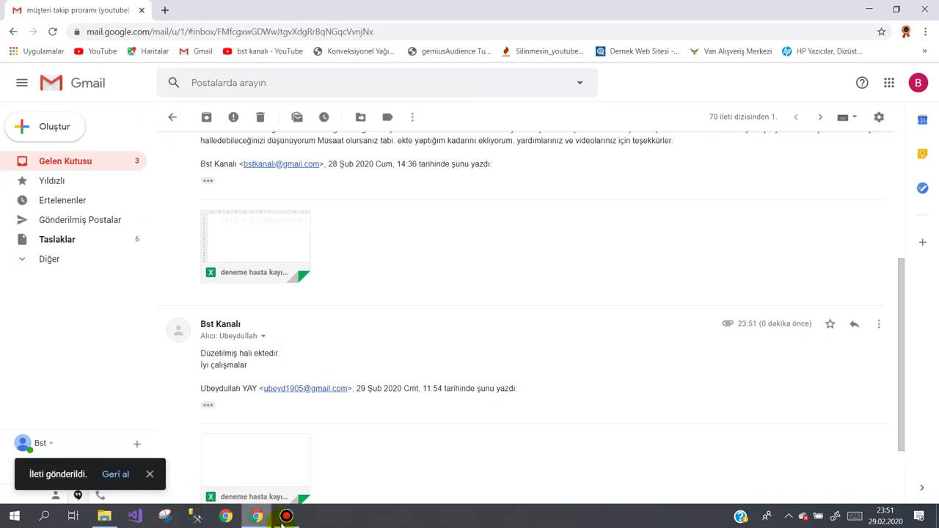
{"action": "left_click", "coordinate": [105, 162]}
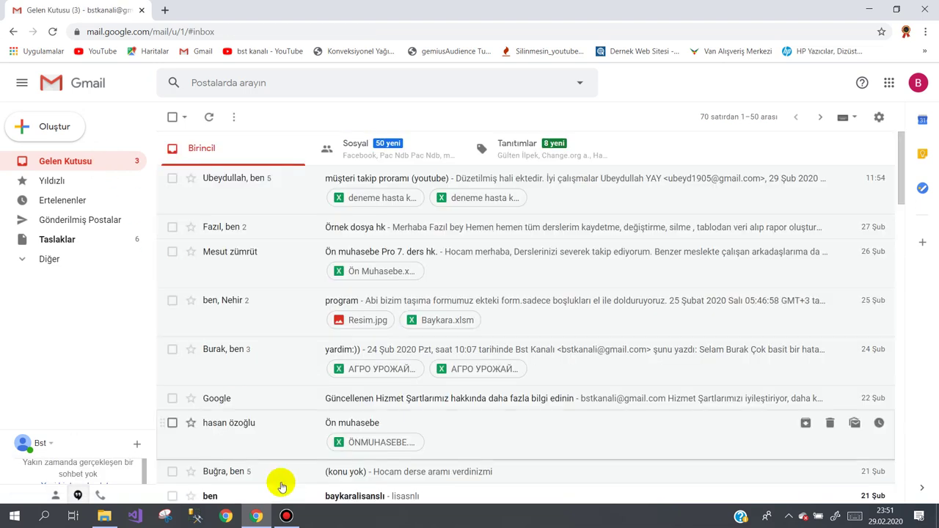
{"action": "mouse_move", "coordinate": [286, 518]}
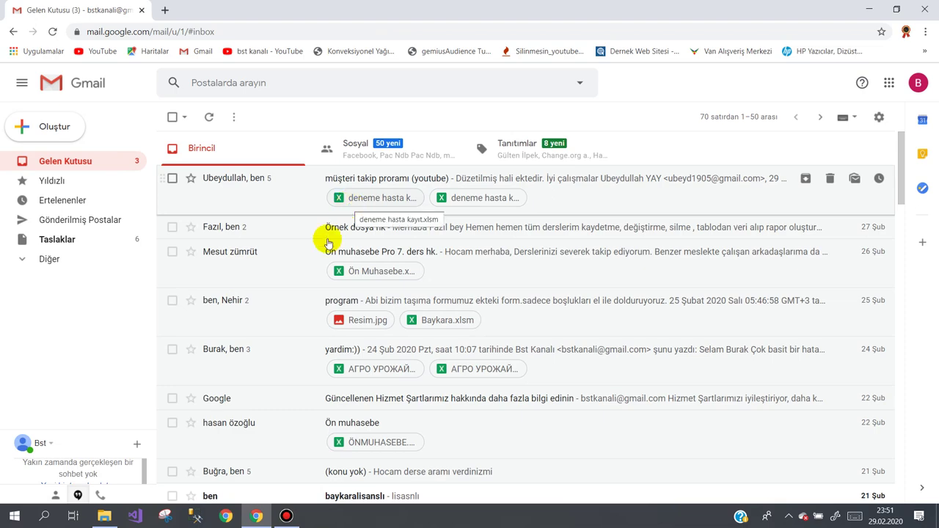
Open the deneme hasta kayıt workbook from File Explorer's İndirilenler folder.
{"action": "left_click", "coordinate": [104, 518]}
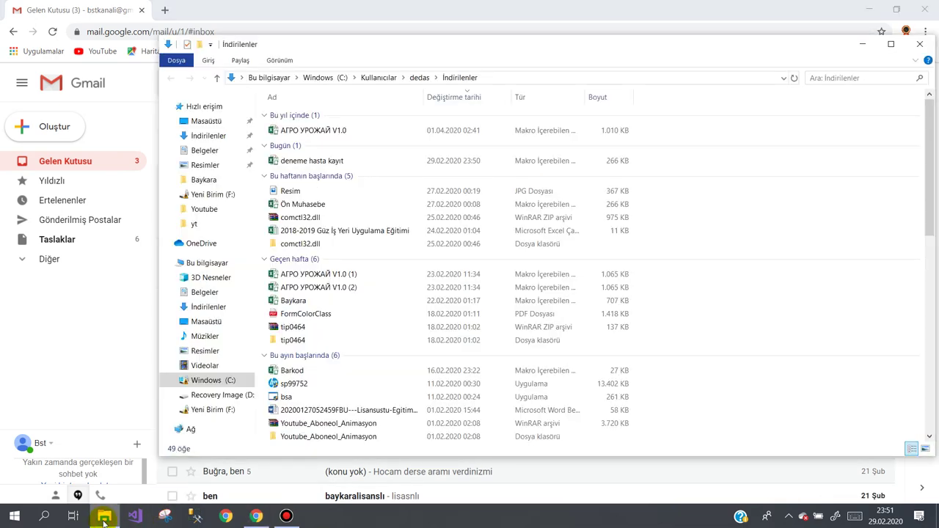
{"action": "left_click", "coordinate": [303, 163]}
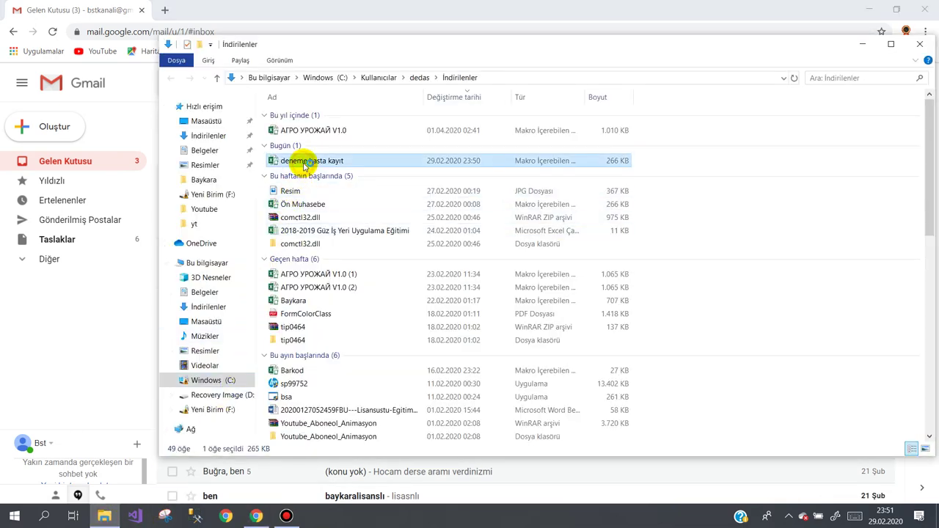
{"action": "double_click", "coordinate": [303, 163]}
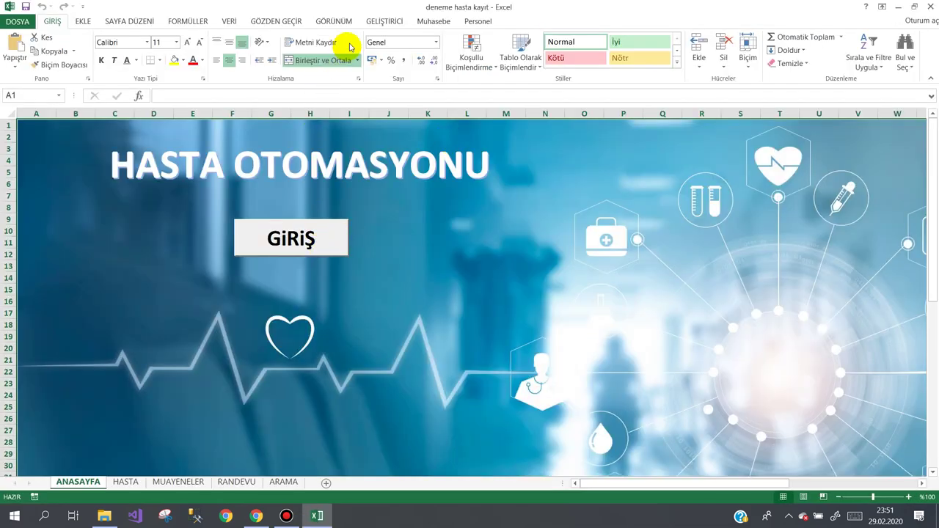
Show txtAra_Change in frmMuayeneler and highlight its declarations, ARAMA sheet reference and body.
{"action": "left_click", "coordinate": [384, 20]}
{"action": "left_click", "coordinate": [13, 50]}
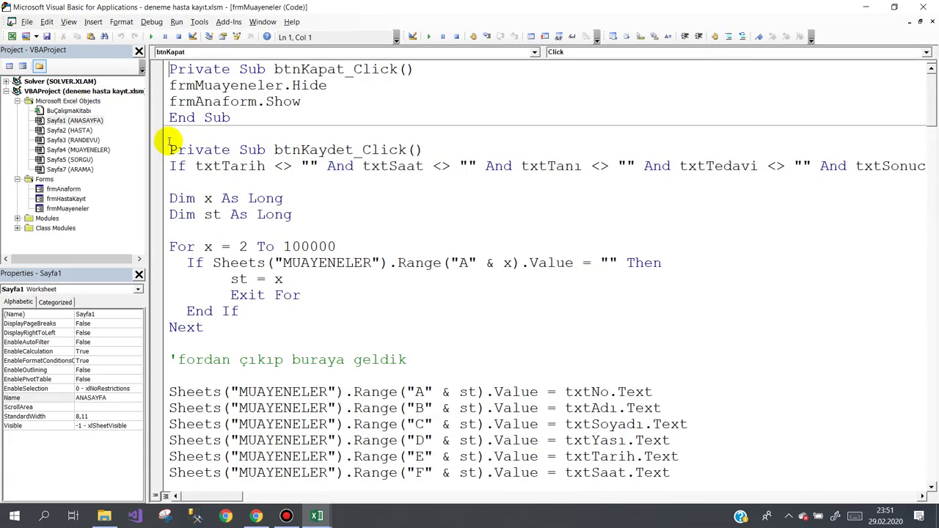
{"action": "double_click", "coordinate": [74, 211]}
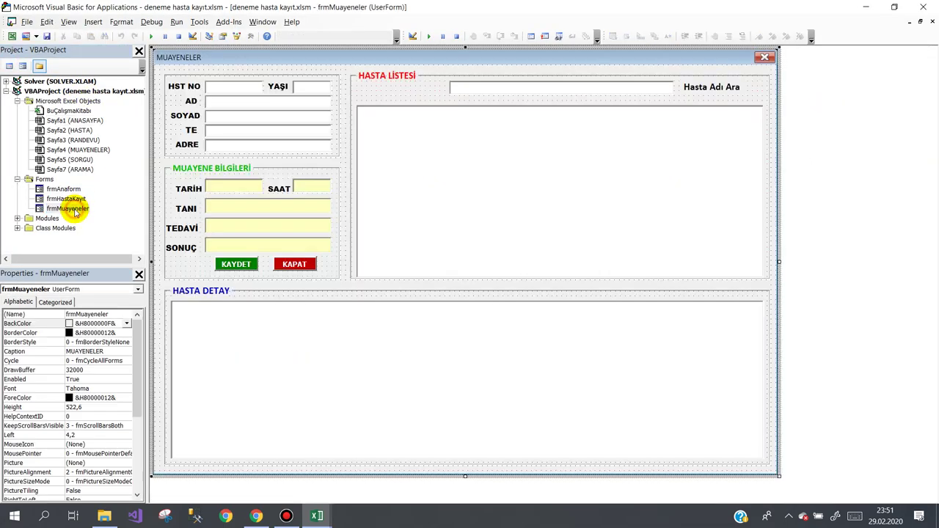
{"action": "double_click", "coordinate": [481, 88]}
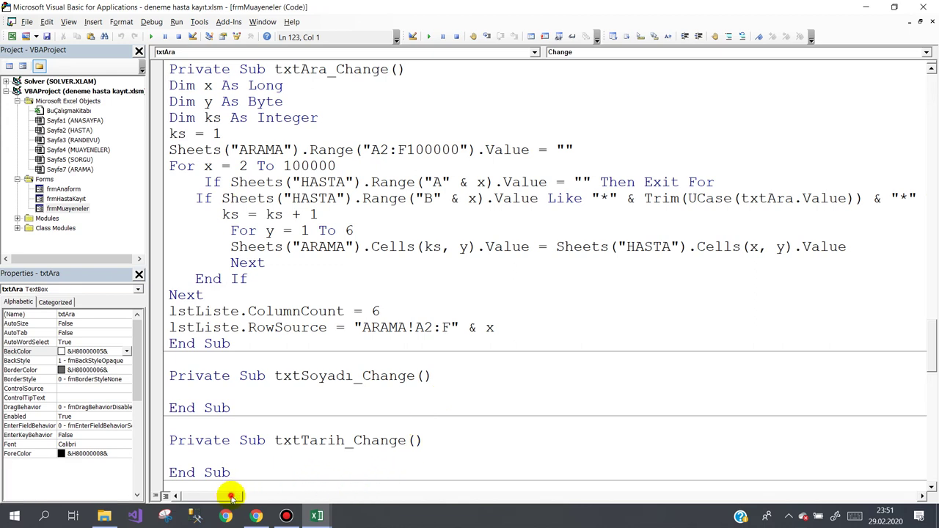
{"action": "left_click_drag", "start_coordinate": [232, 497], "coordinate": [233, 502]}
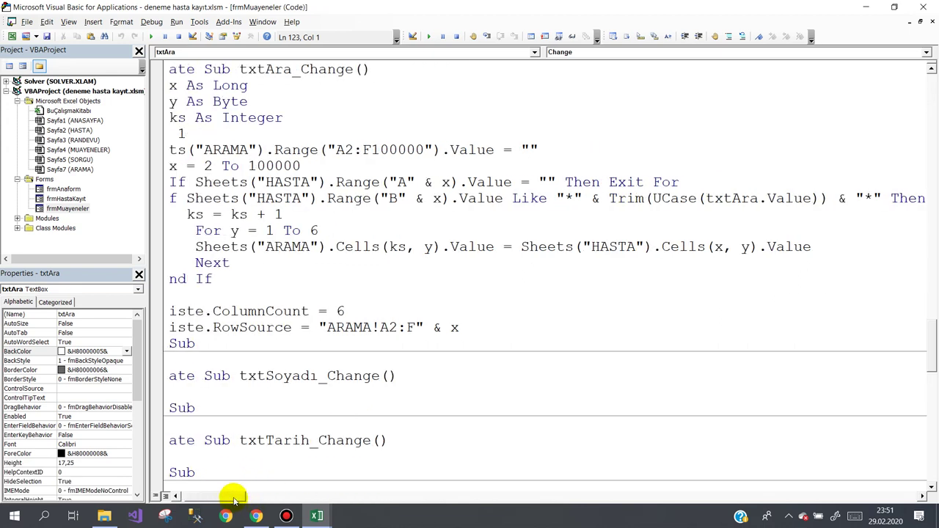
{"action": "left_click_drag", "start_coordinate": [169, 86], "coordinate": [179, 103]}
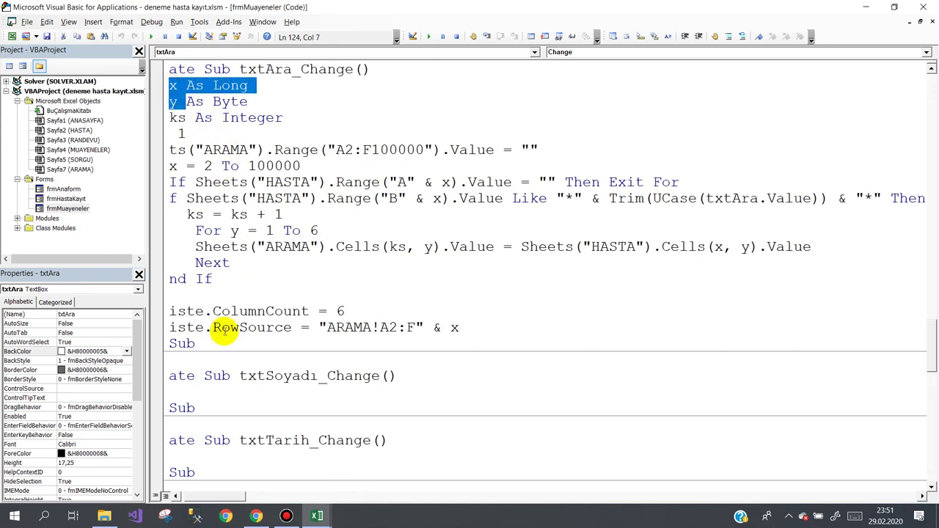
{"action": "left_click_drag", "start_coordinate": [214, 501], "coordinate": [208, 499]}
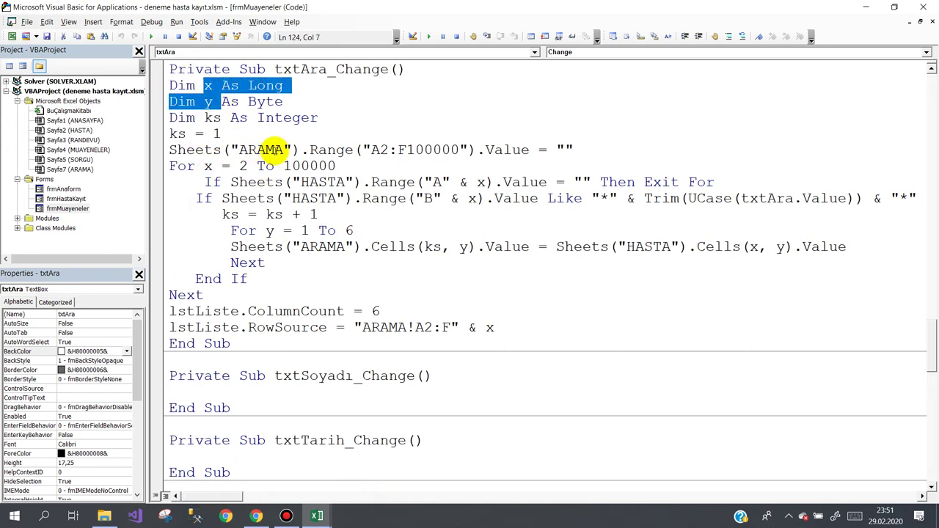
{"action": "left_click", "coordinate": [288, 150]}
{"action": "left_click_drag", "start_coordinate": [169, 86], "coordinate": [515, 331]}
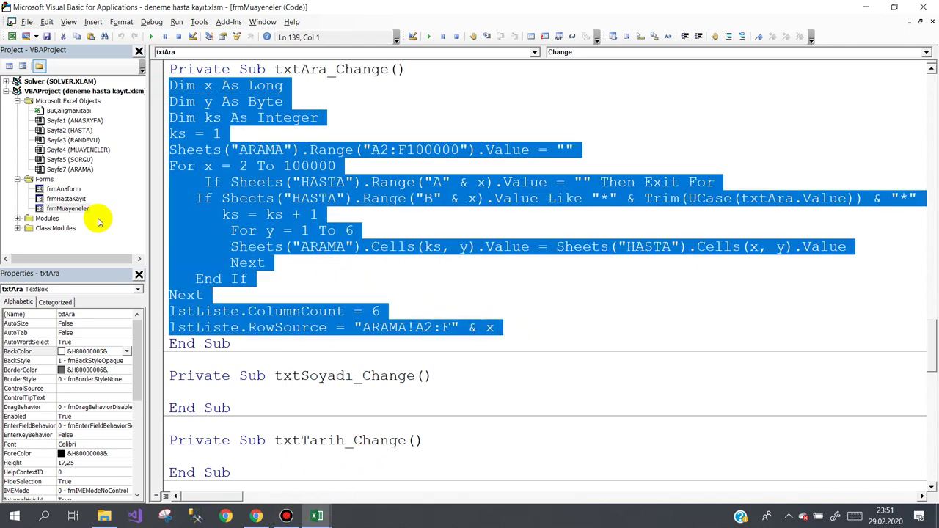
Return to the form design, move the toolbox aside, and open ANA MENÜ in Excel.
{"action": "double_click", "coordinate": [73, 209]}
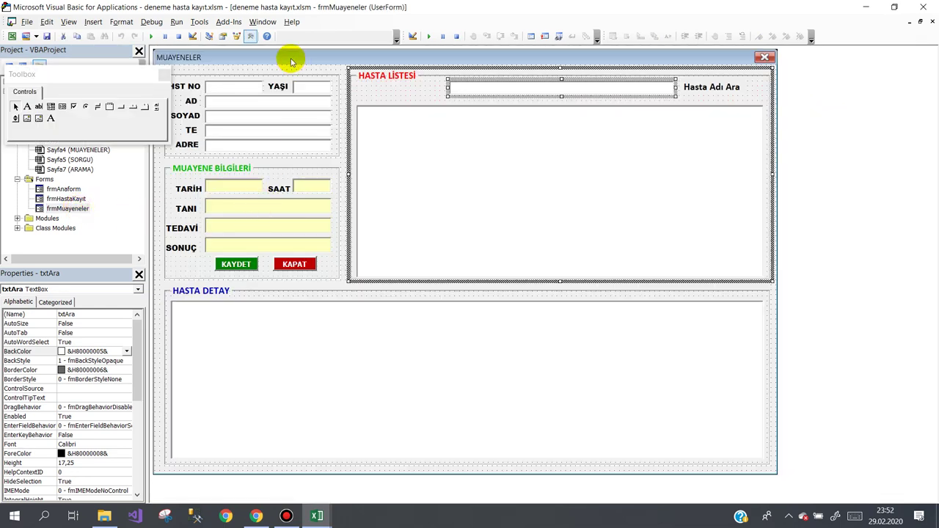
{"action": "key", "text": "Escape"}
{"action": "left_click_drag", "start_coordinate": [69, 76], "coordinate": [761, 305]}
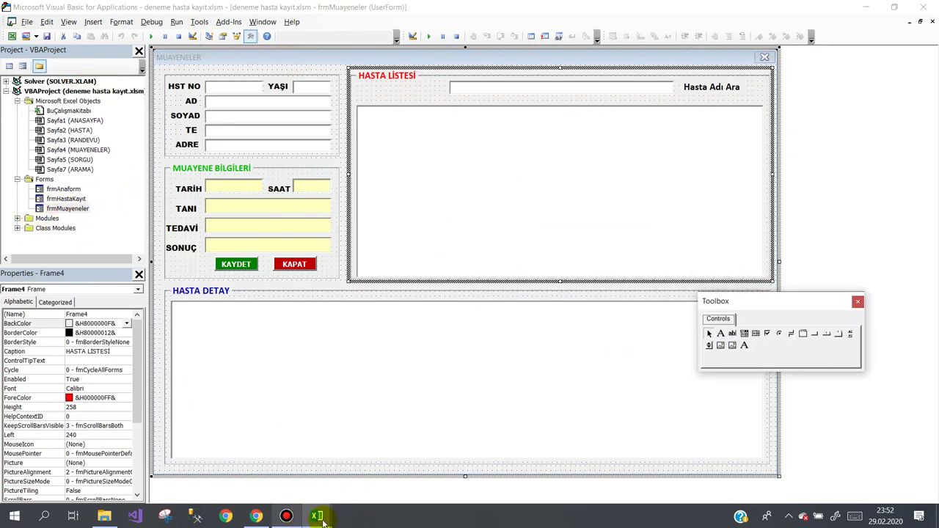
{"action": "mouse_move", "coordinate": [320, 518]}
{"action": "left_click", "coordinate": [257, 462]}
{"action": "left_click", "coordinate": [257, 240]}
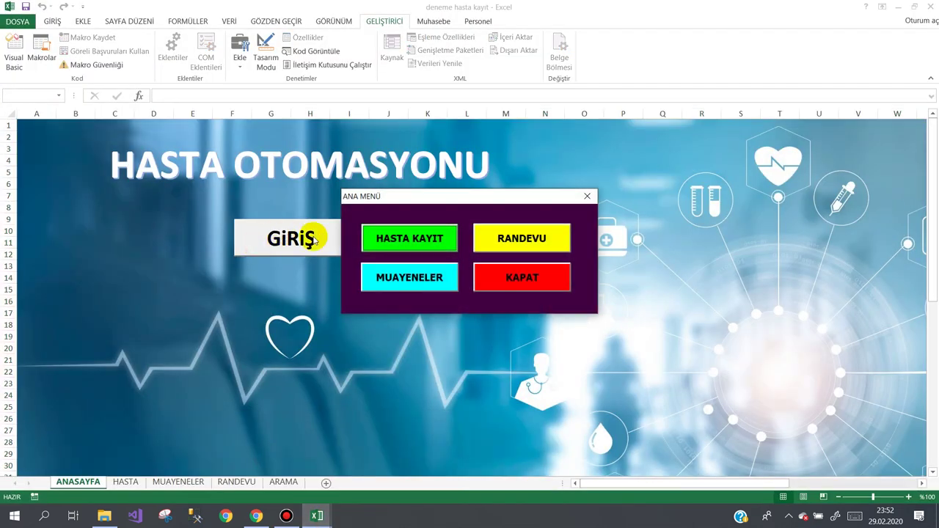
Search 'n' in MUAYENELER, load patient 9 (NALAN) from the filtered list, and close the form.
{"action": "left_click", "coordinate": [426, 276]}
{"action": "left_click", "coordinate": [492, 75]}
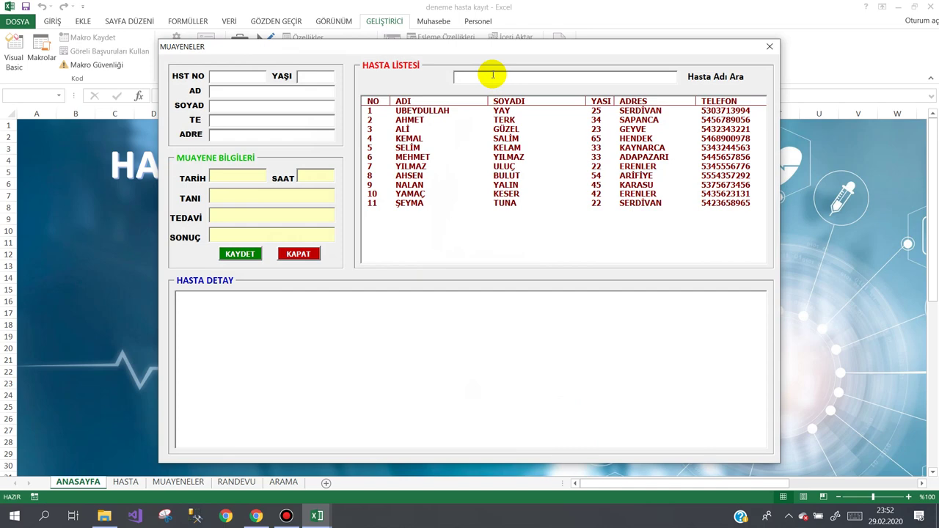
{"action": "type", "text": "n"}
{"action": "left_click", "coordinate": [432, 111]}
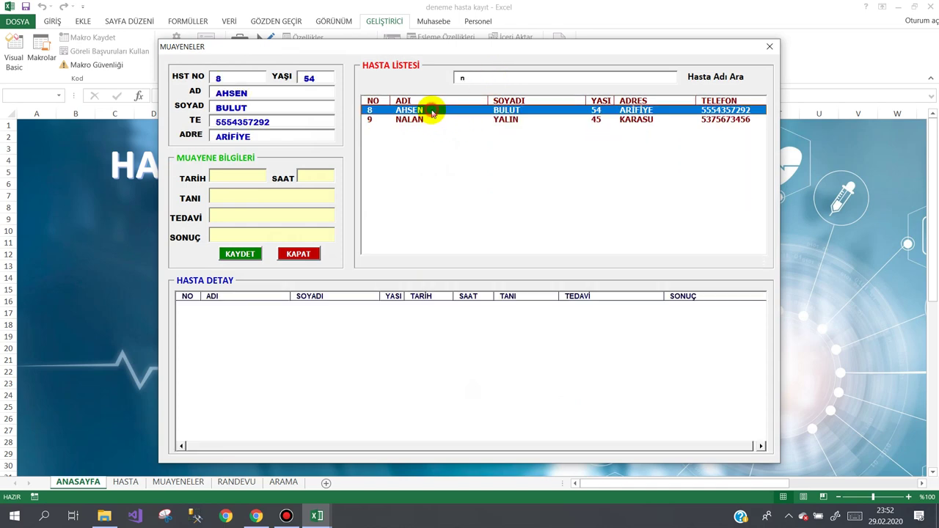
{"action": "left_click", "coordinate": [429, 119]}
{"action": "left_click", "coordinate": [429, 110]}
{"action": "left_click", "coordinate": [426, 120]}
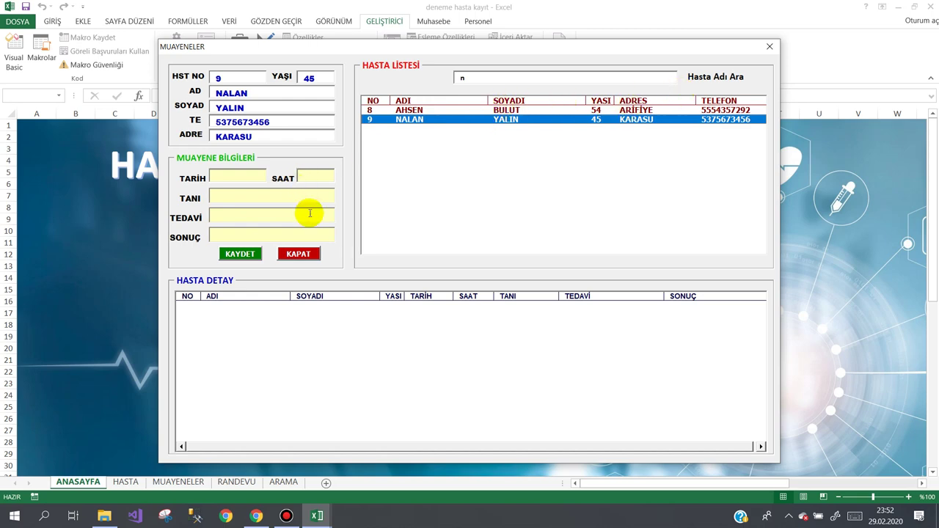
{"action": "left_click", "coordinate": [299, 254]}
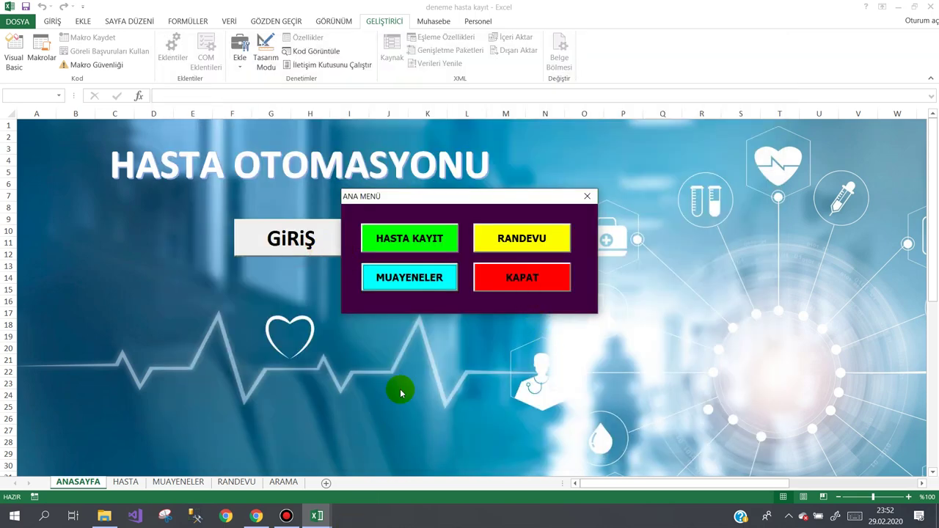
{"action": "left_click", "coordinate": [286, 516]}
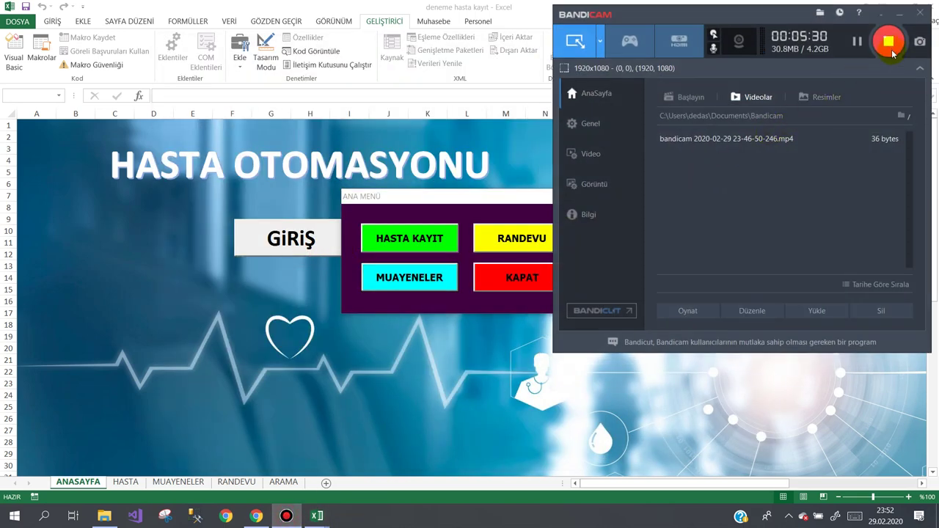